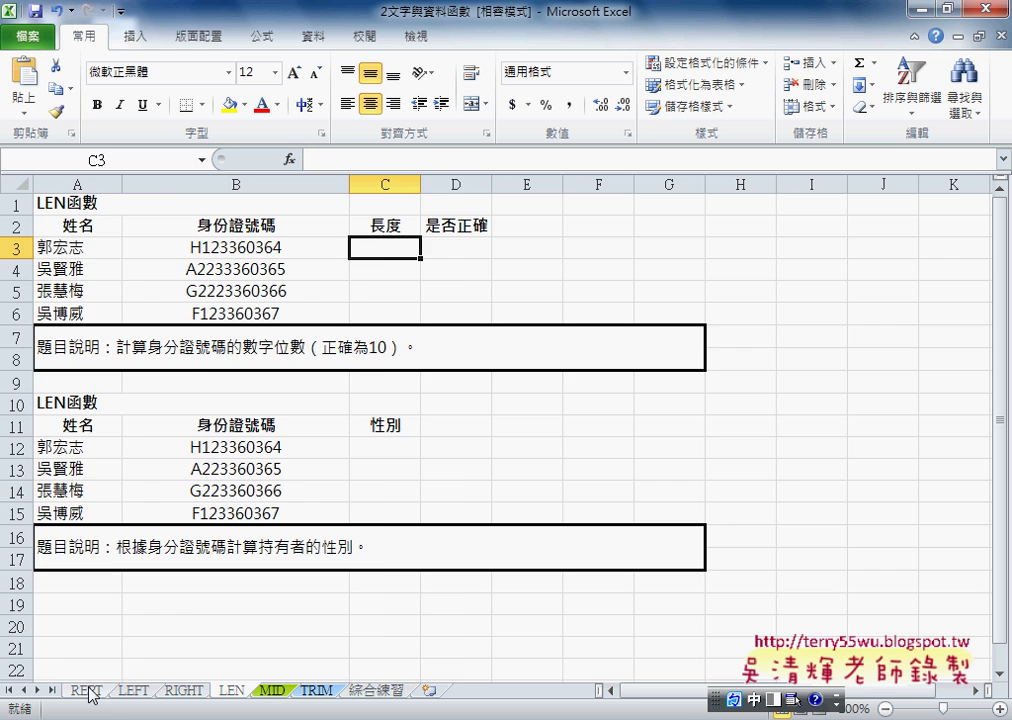
# Step: Enter =LEN(B3) in C3 and fill it down to C6, giving lengths 10, 11, 11, 10
pyautogui.click(87, 690)
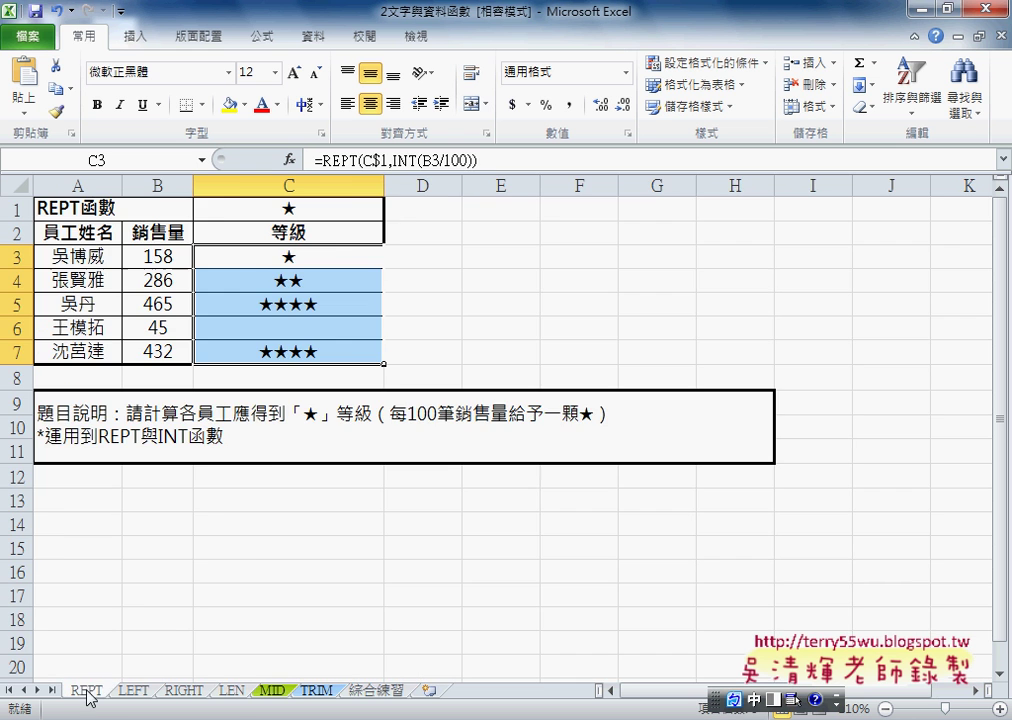
pyautogui.click(231, 690)
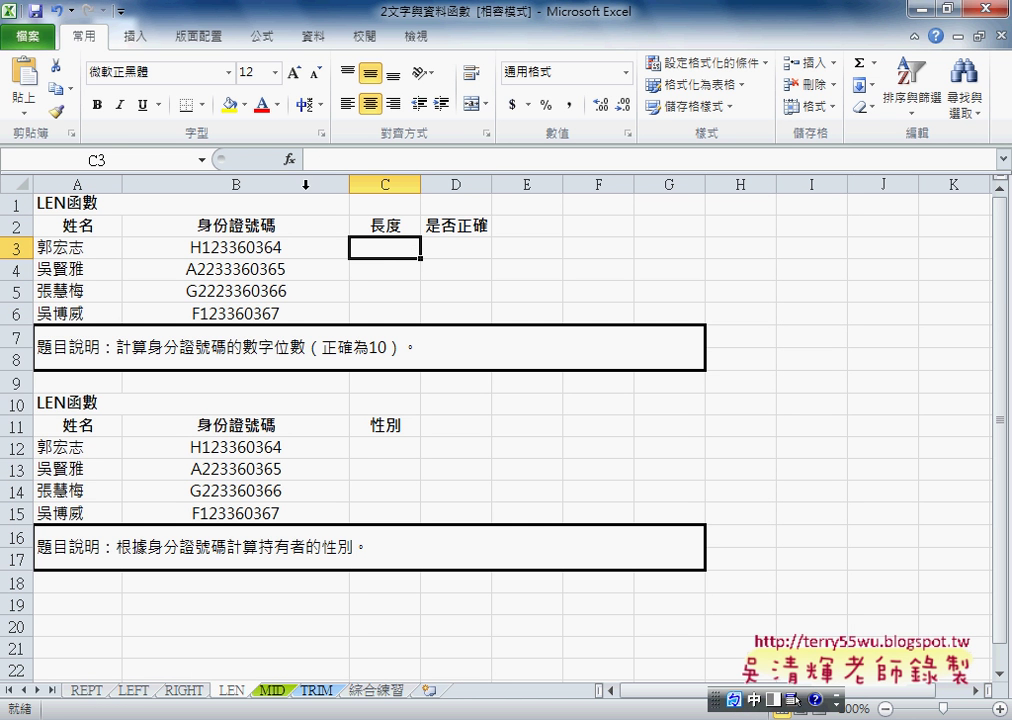
pyautogui.click(289, 159)
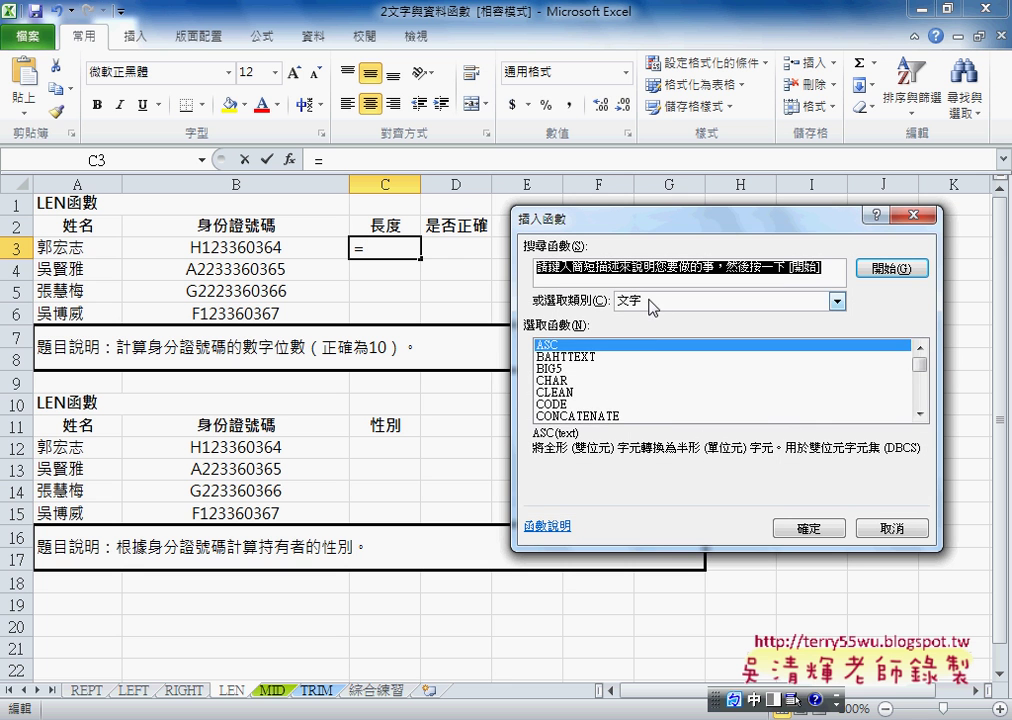
pyautogui.scroll(-2, 925, 400)
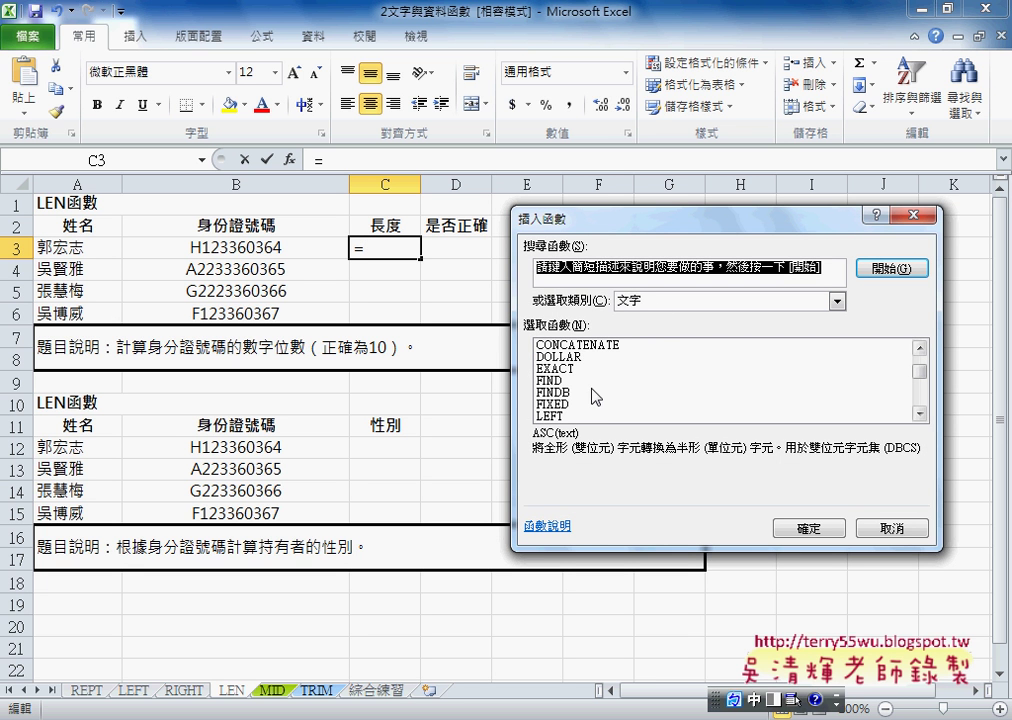
pyautogui.click(920, 414)
pyautogui.click(920, 414)
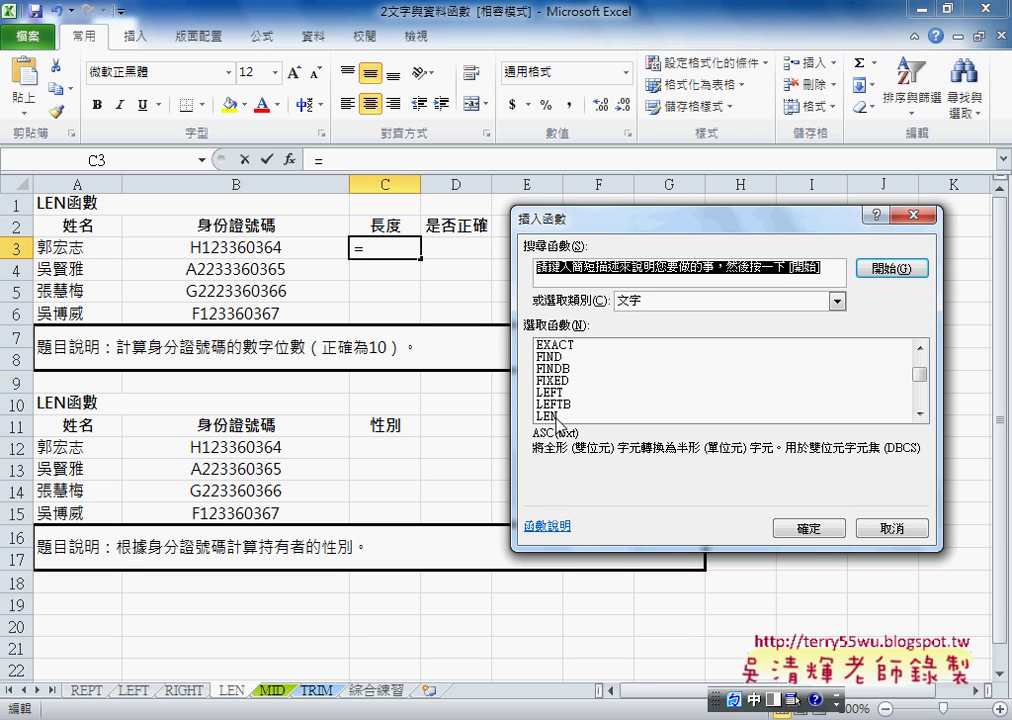
pyautogui.click(556, 416)
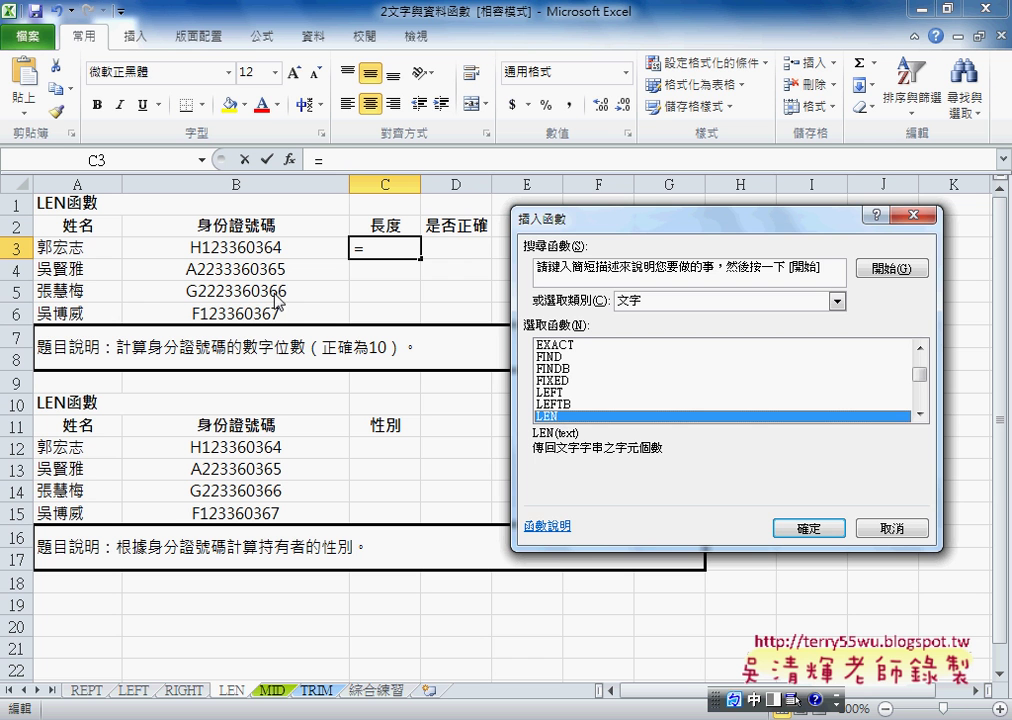
pyautogui.click(805, 527)
pyautogui.click(180, 247)
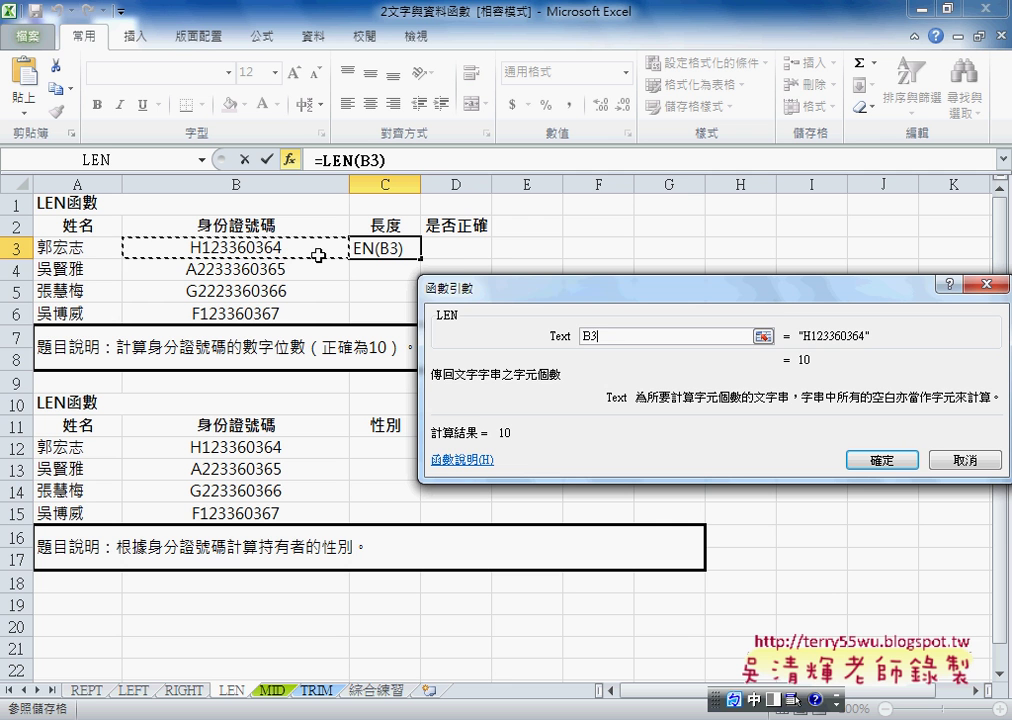
pyautogui.click(882, 460)
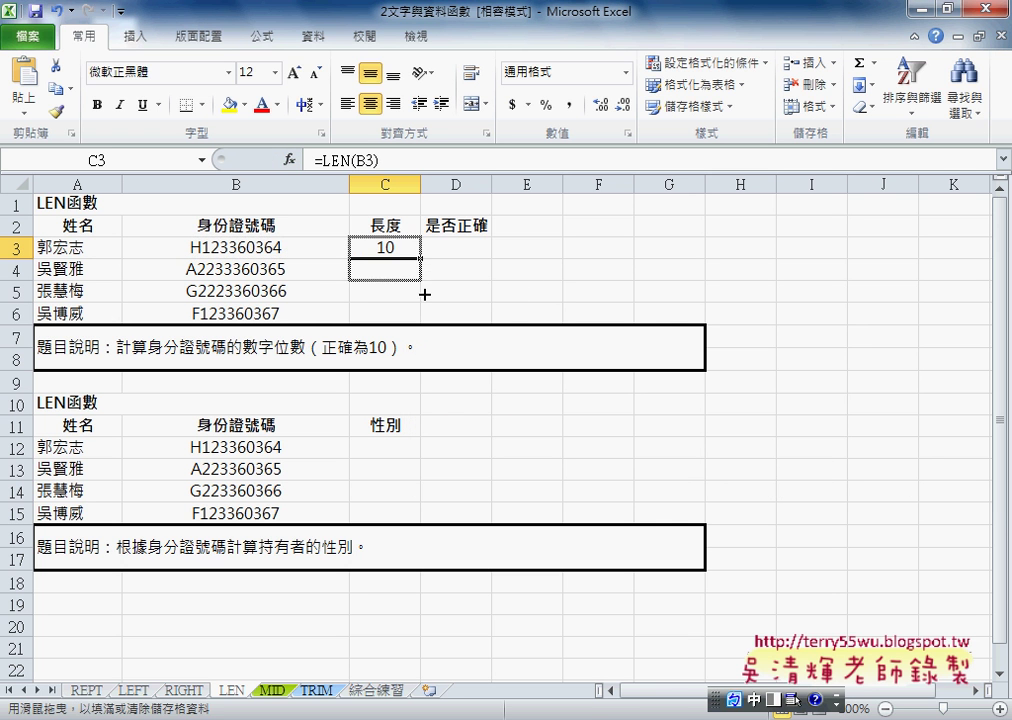
pyautogui.moveTo(425, 295); pyautogui.dragTo(425, 313)
pyautogui.click(463, 246)
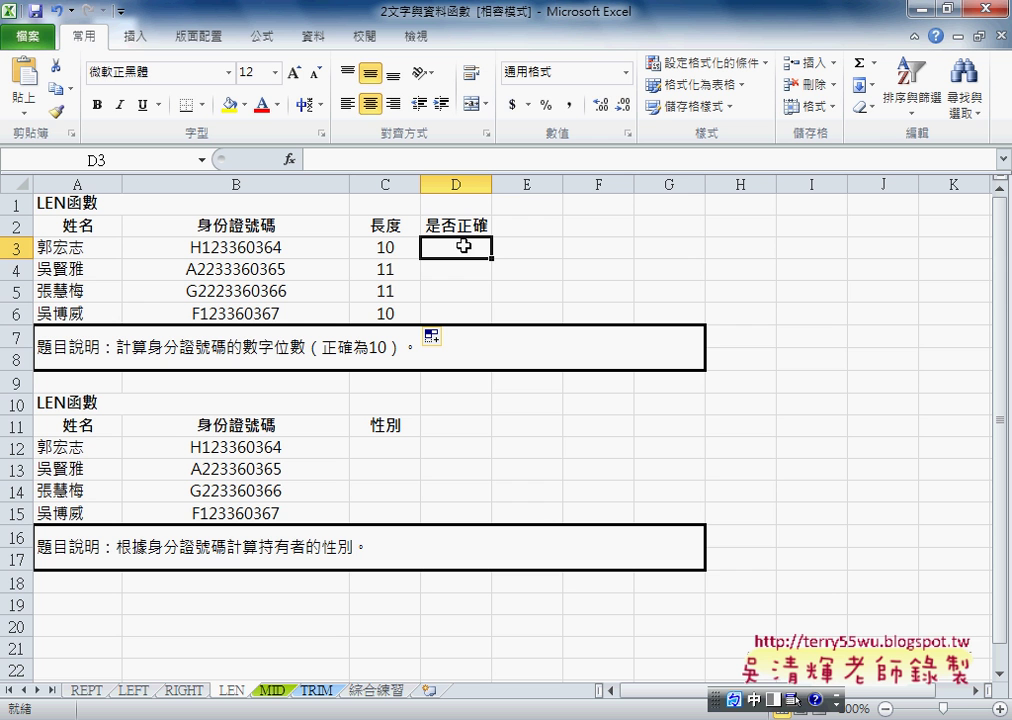
# Step: In D3, set up an IF function with test C3=10, returning Yes or No
pyautogui.click(290, 162)
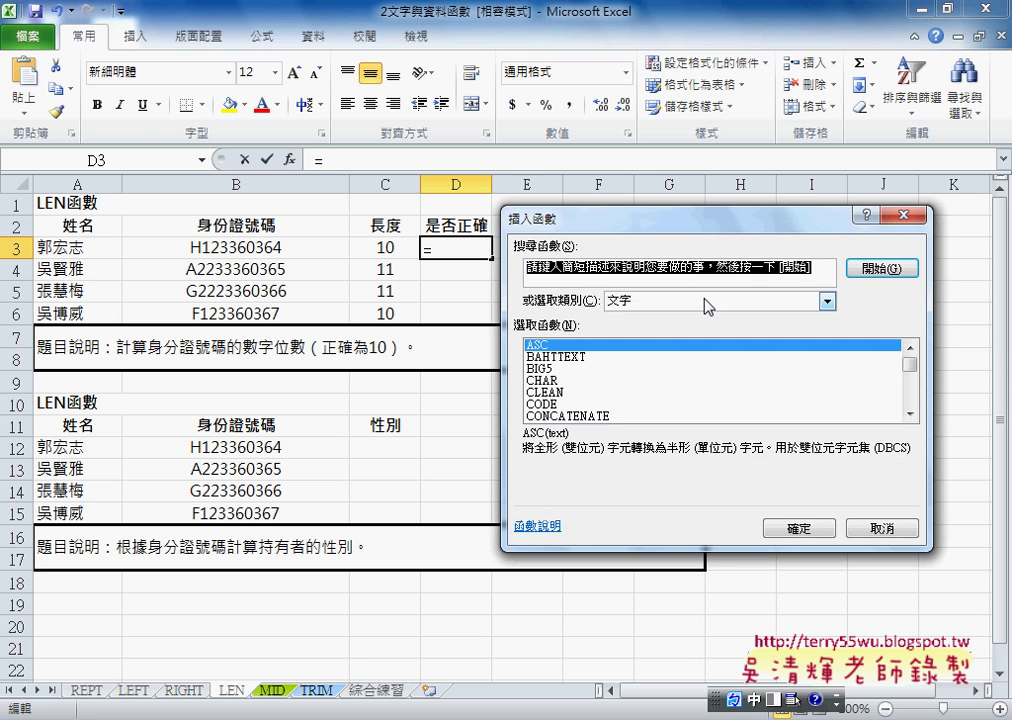
pyautogui.click(707, 306)
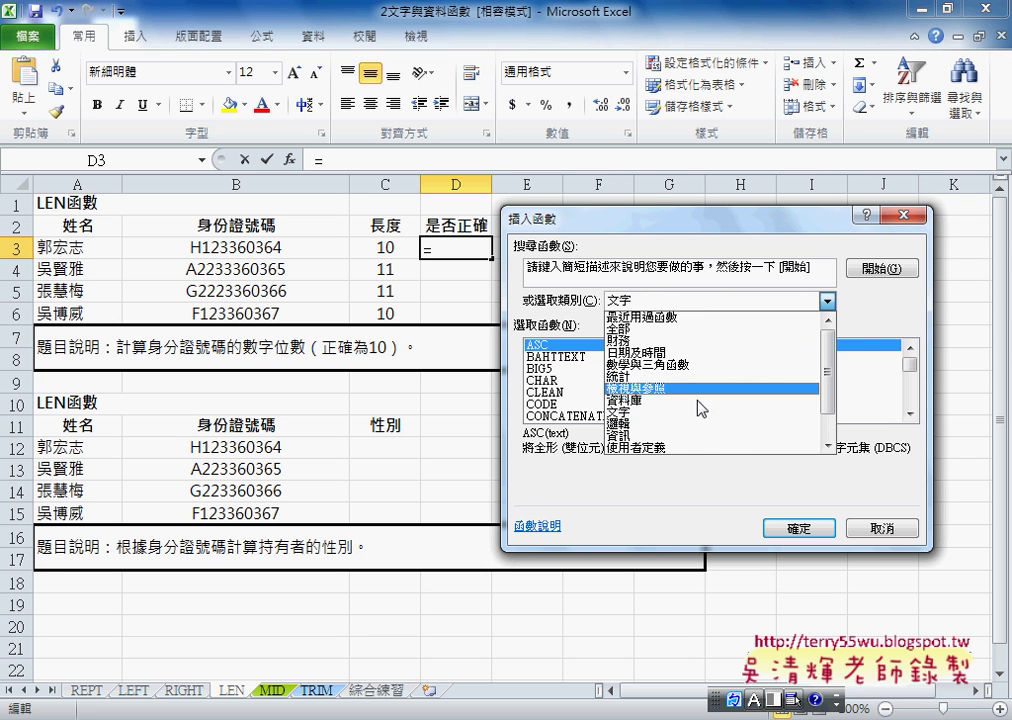
pyautogui.click(705, 428)
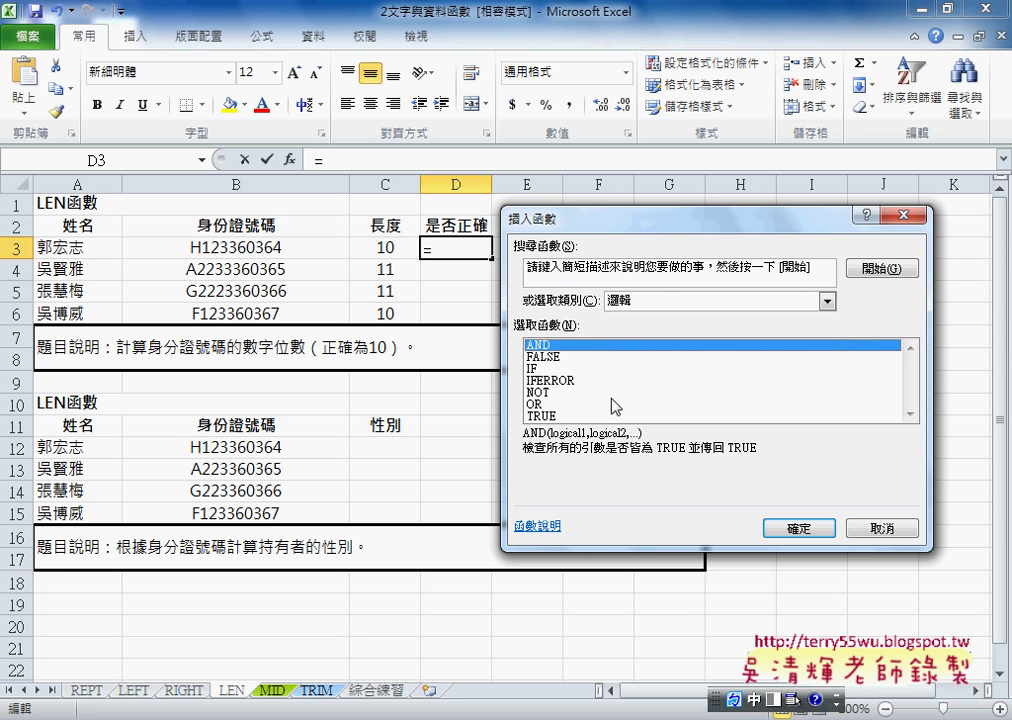
pyautogui.click(540, 368)
pyautogui.click(812, 526)
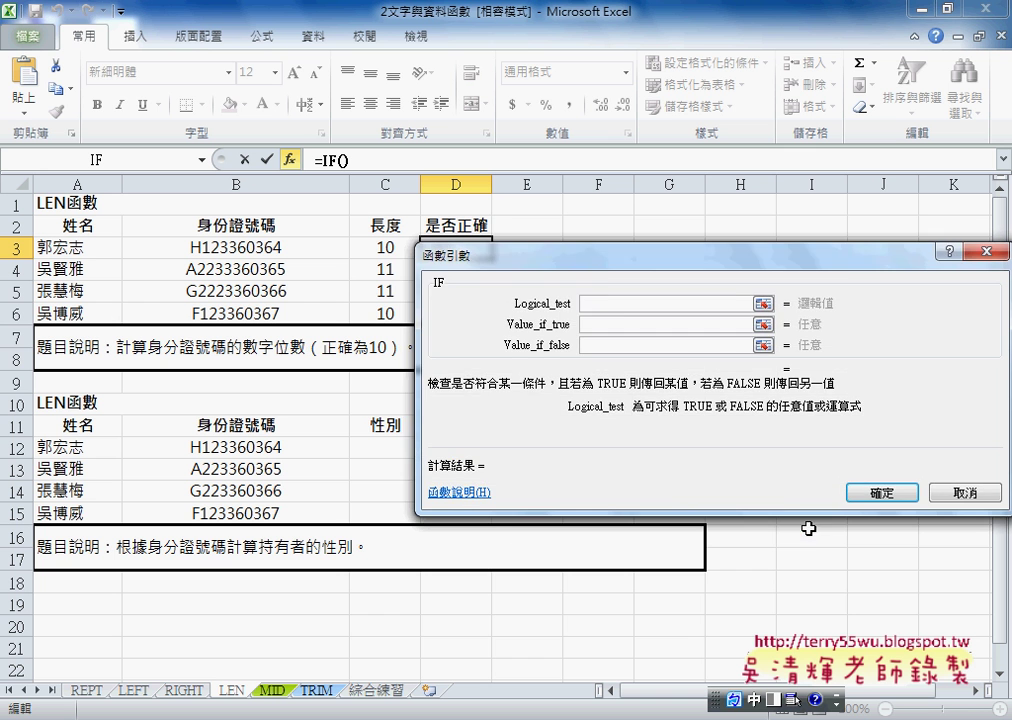
pyautogui.moveTo(602, 268); pyautogui.dragTo(502, 373)
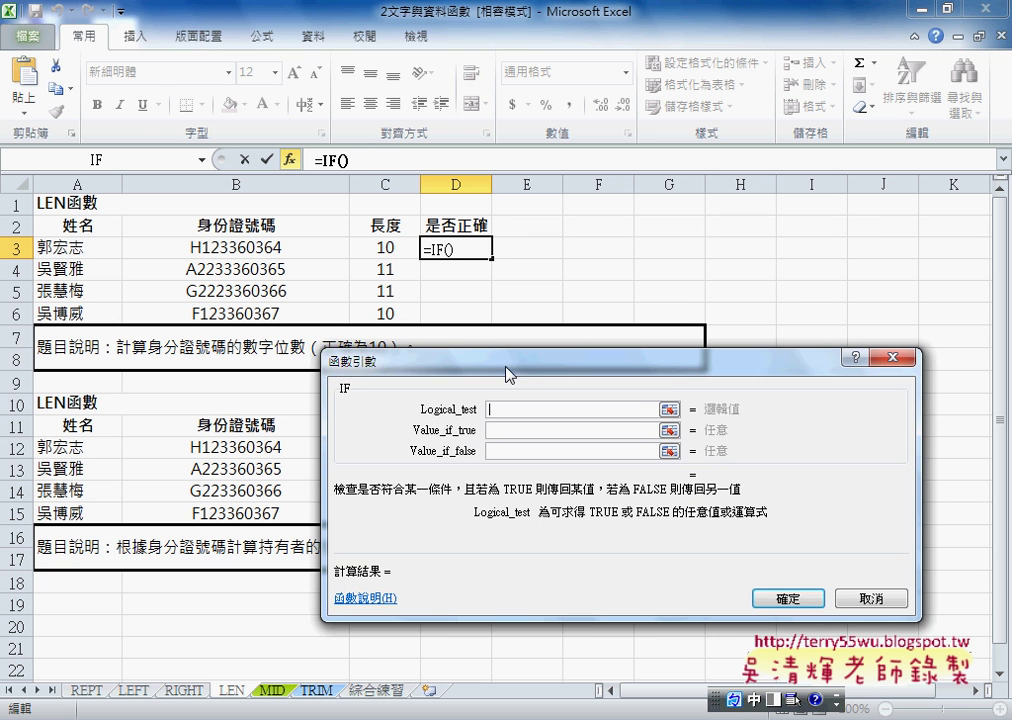
pyautogui.click(385, 247)
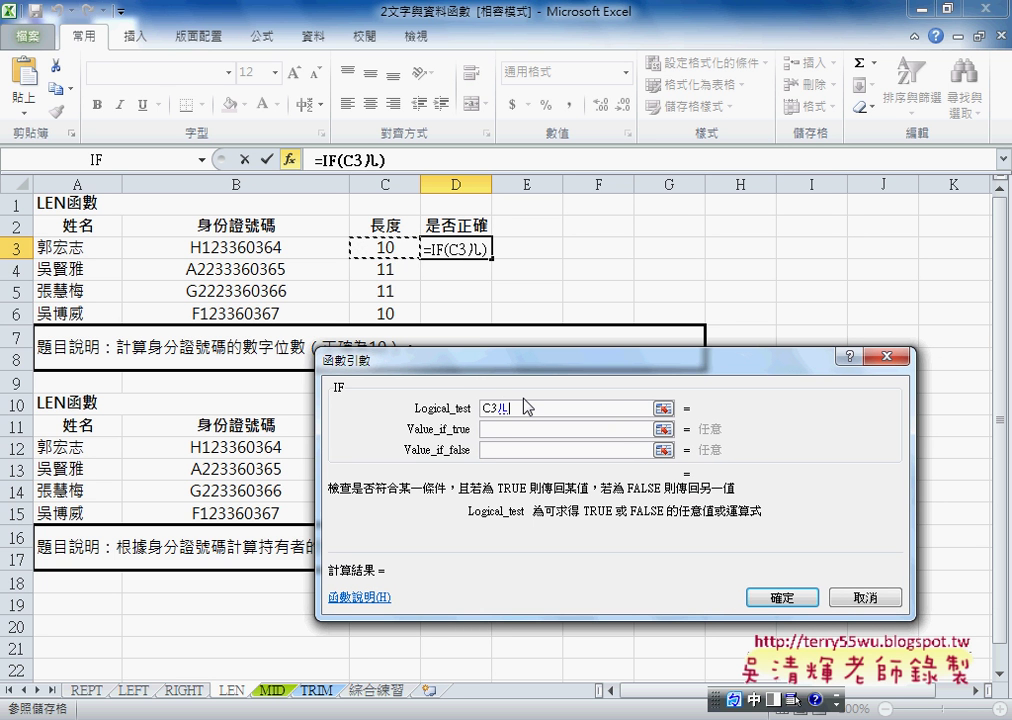
pyautogui.write('=')
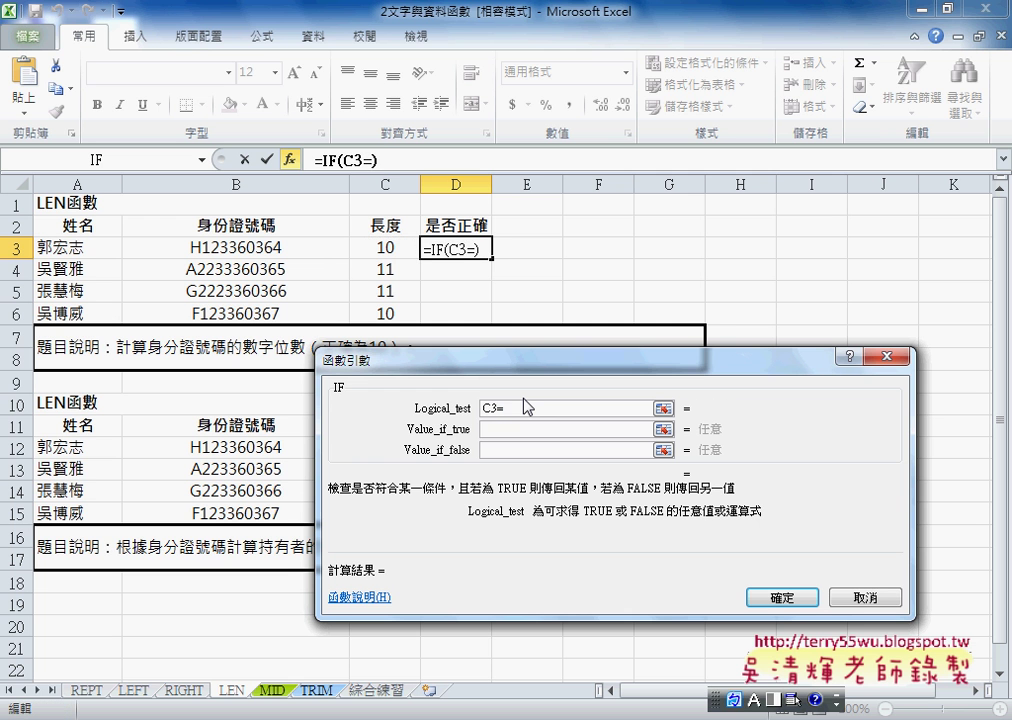
pyautogui.write('10')
pyautogui.press('Tab')
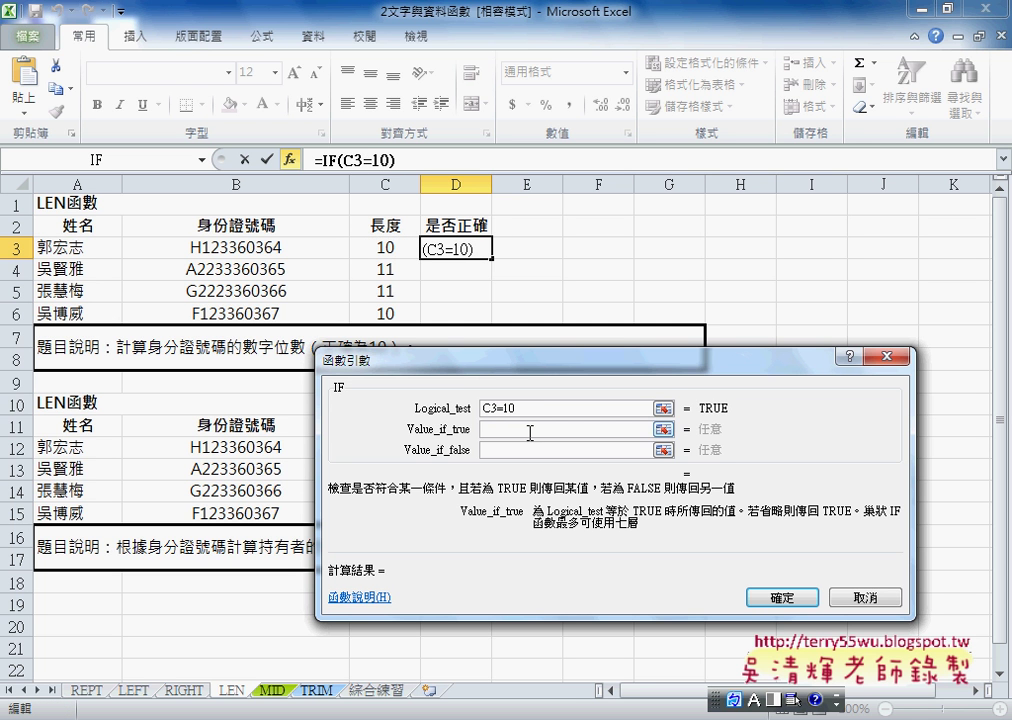
pyautogui.write('Ye')
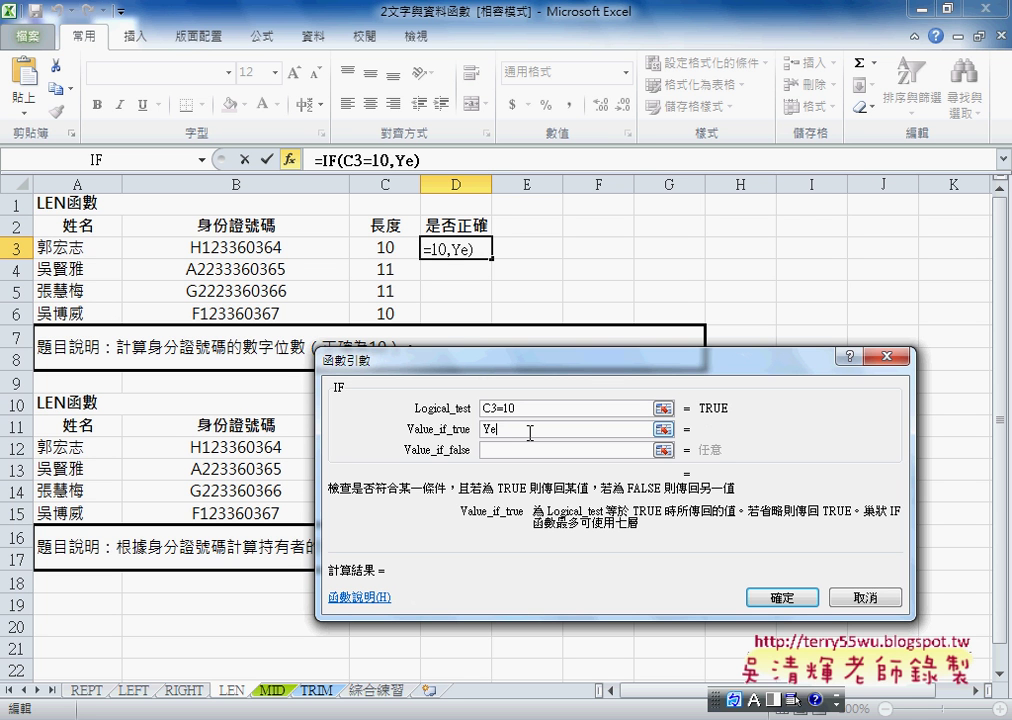
pyautogui.write('s')
pyautogui.press('Tab')
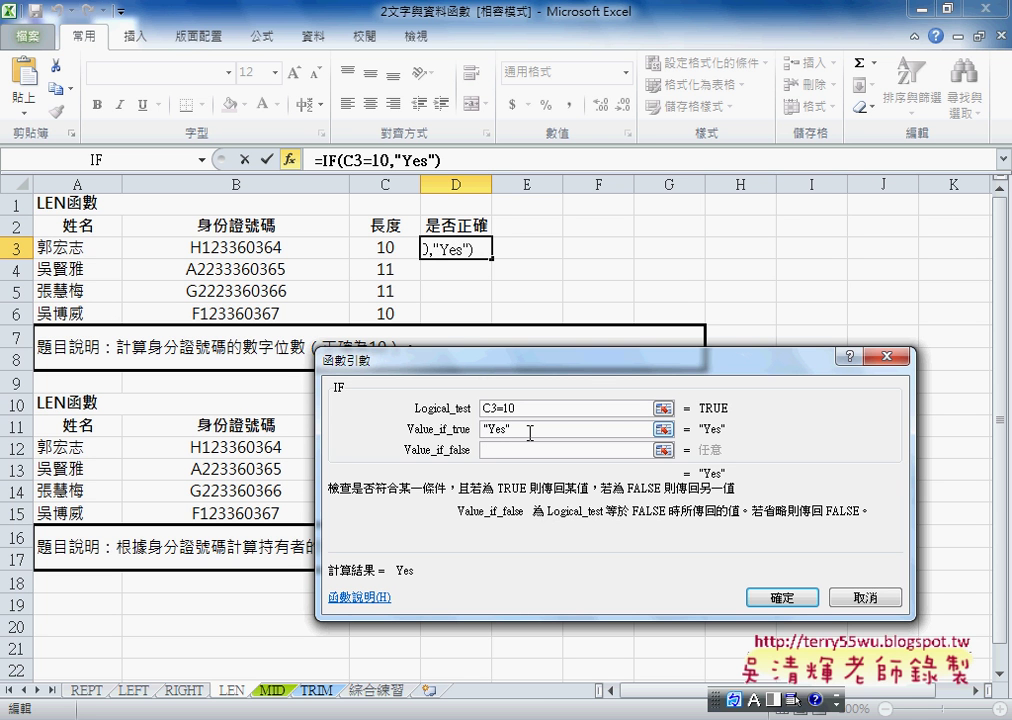
pyautogui.write('N')
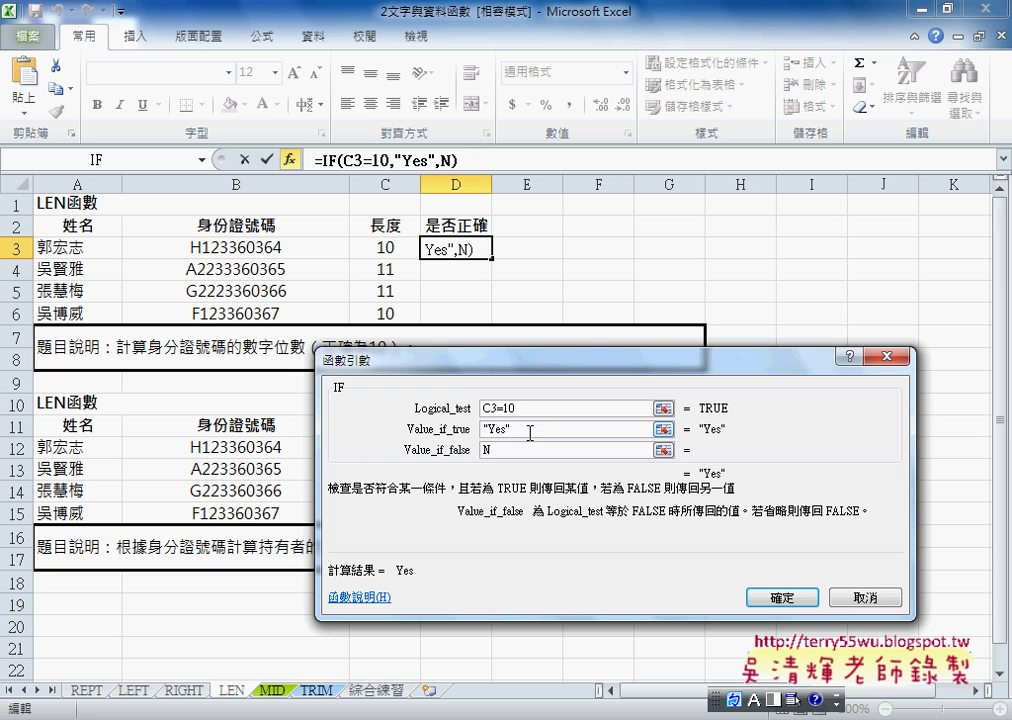
pyautogui.write('o')
# Step: Confirm the IF formula, center D3, and fill it down to D6
pyautogui.click(541, 429)
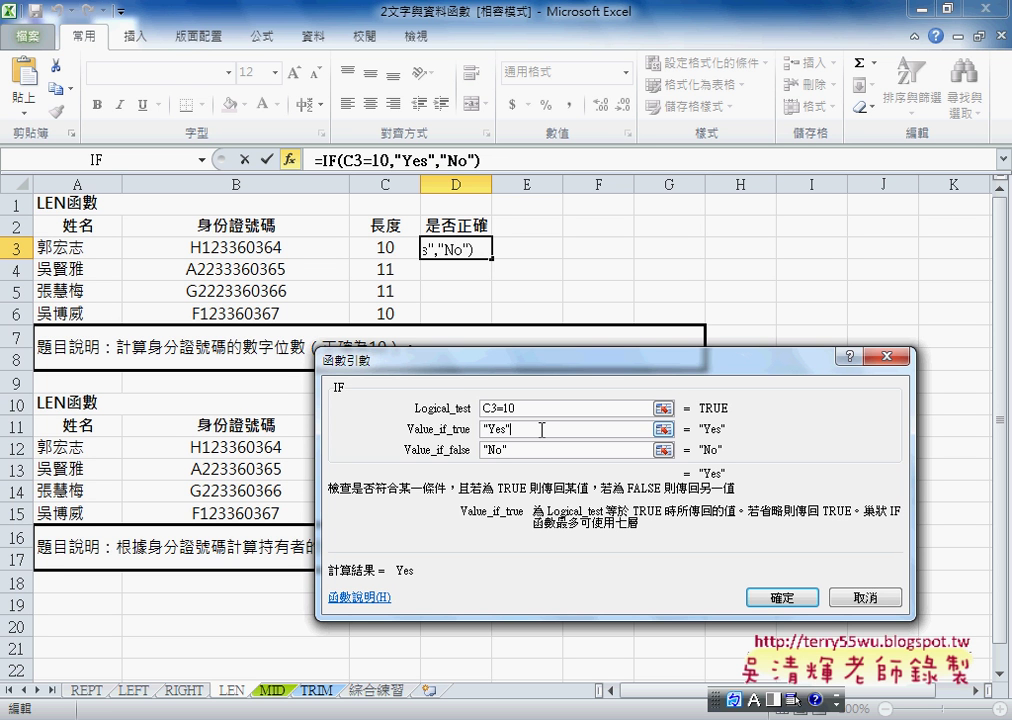
pyautogui.moveTo(513, 432); pyautogui.dragTo(483, 429)
pyautogui.click(511, 431)
pyautogui.click(522, 450)
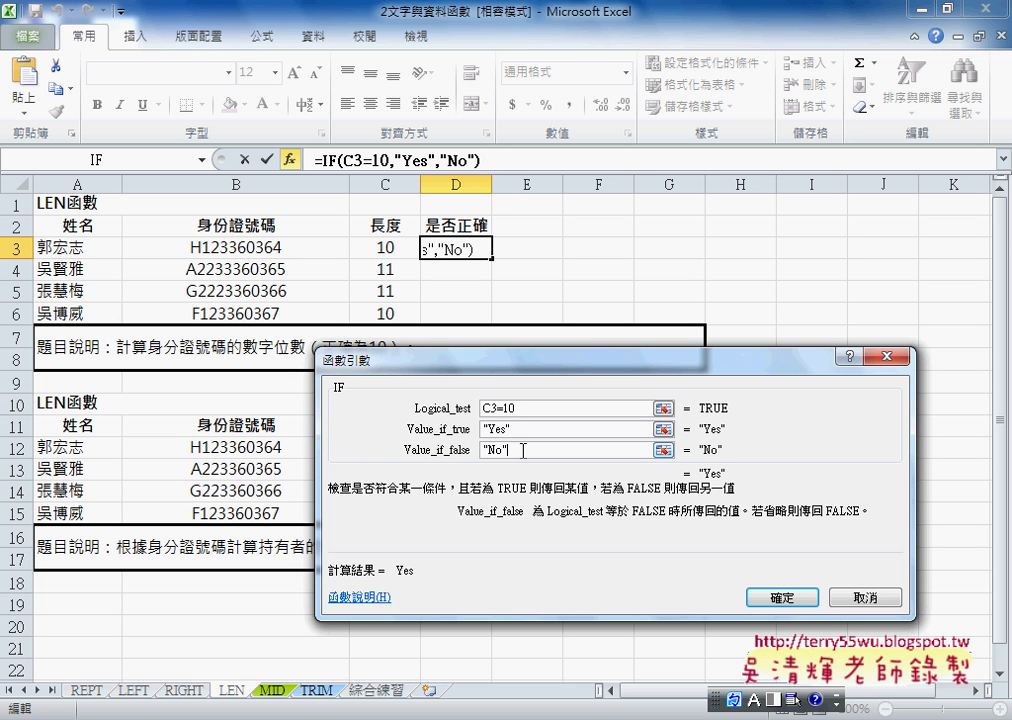
pyautogui.click(778, 597)
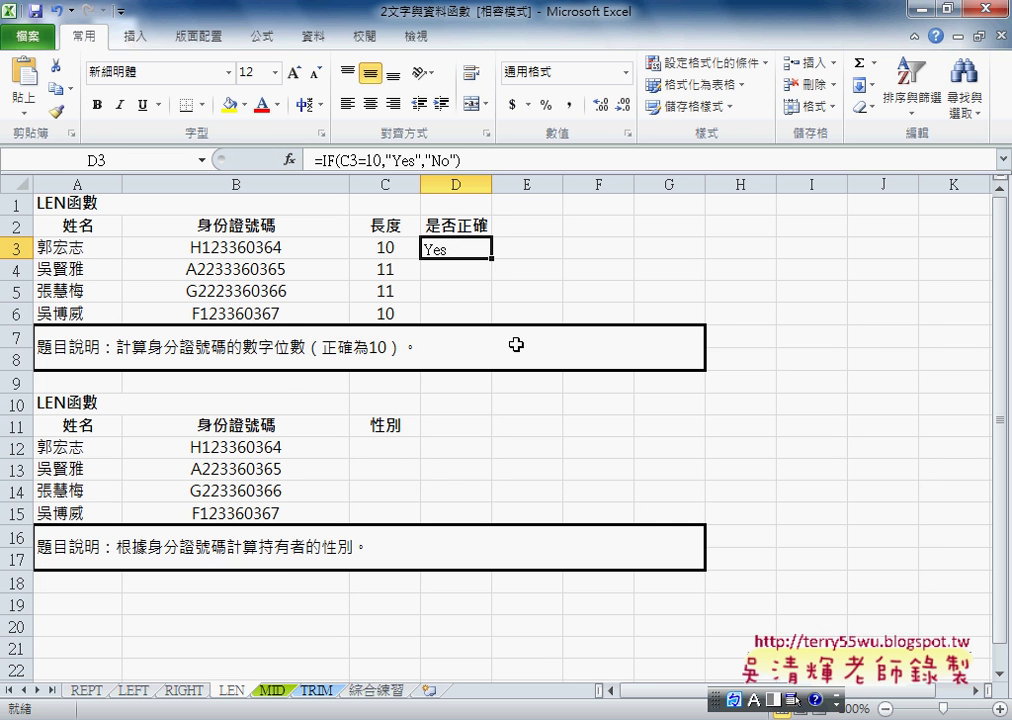
pyautogui.click(370, 103)
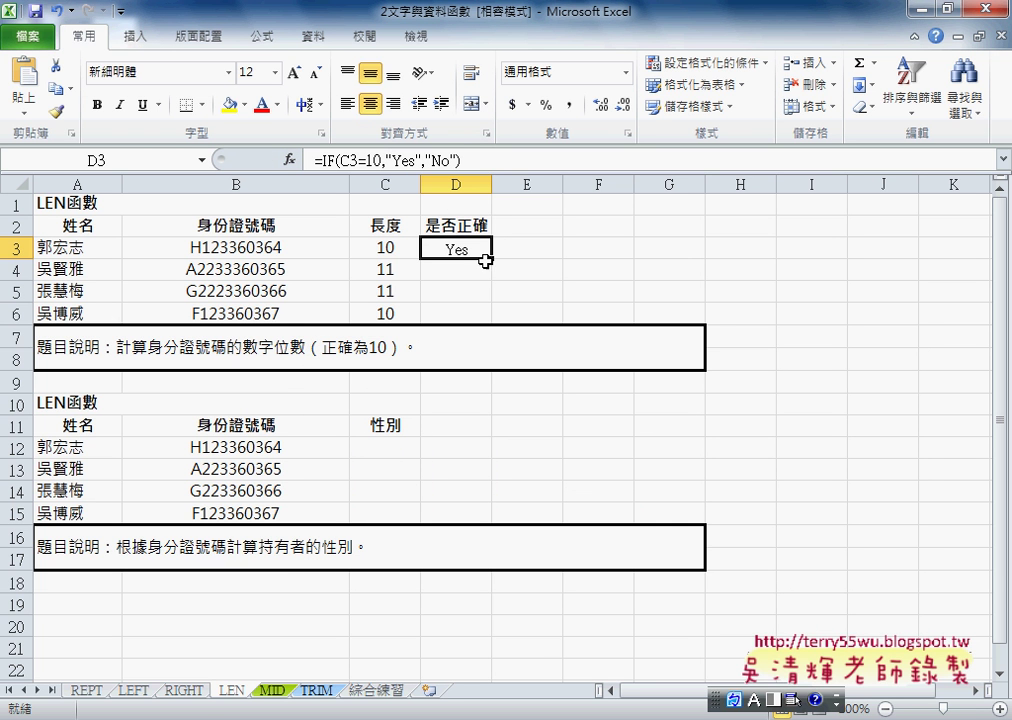
pyautogui.moveTo(494, 268); pyautogui.dragTo(493, 318)
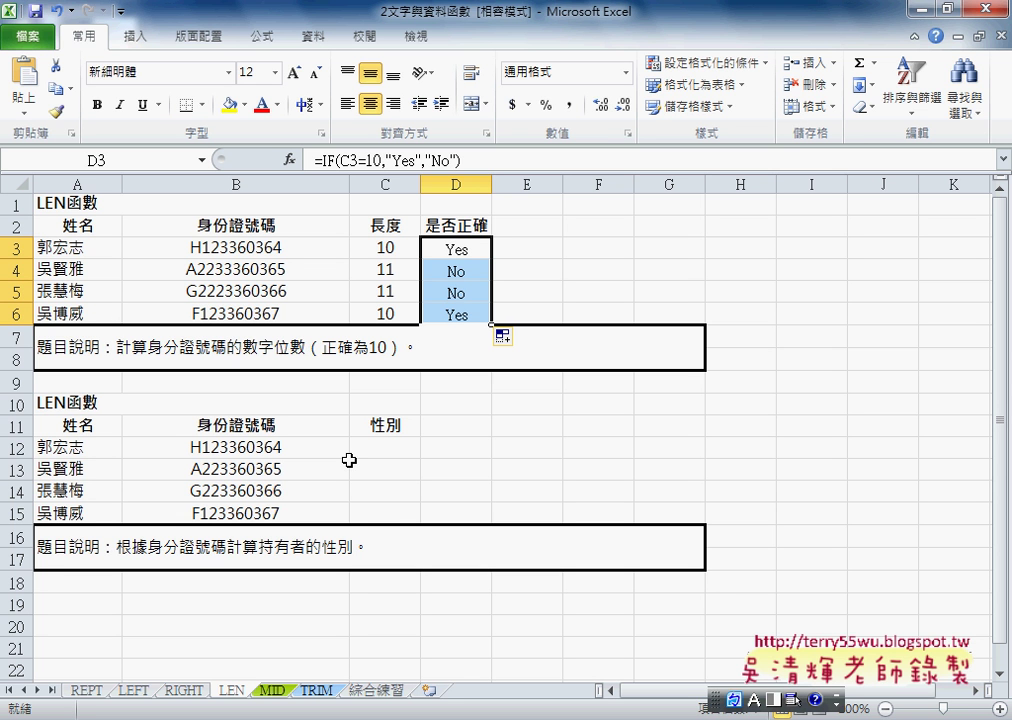
pyautogui.click(386, 447)
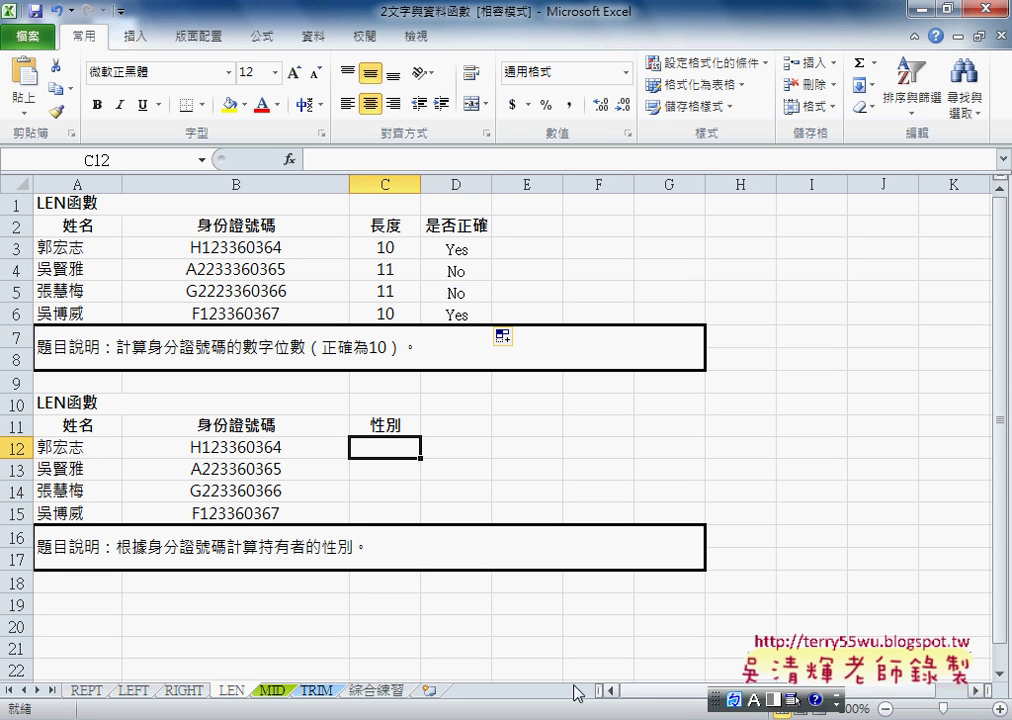
pyautogui.click(232, 447)
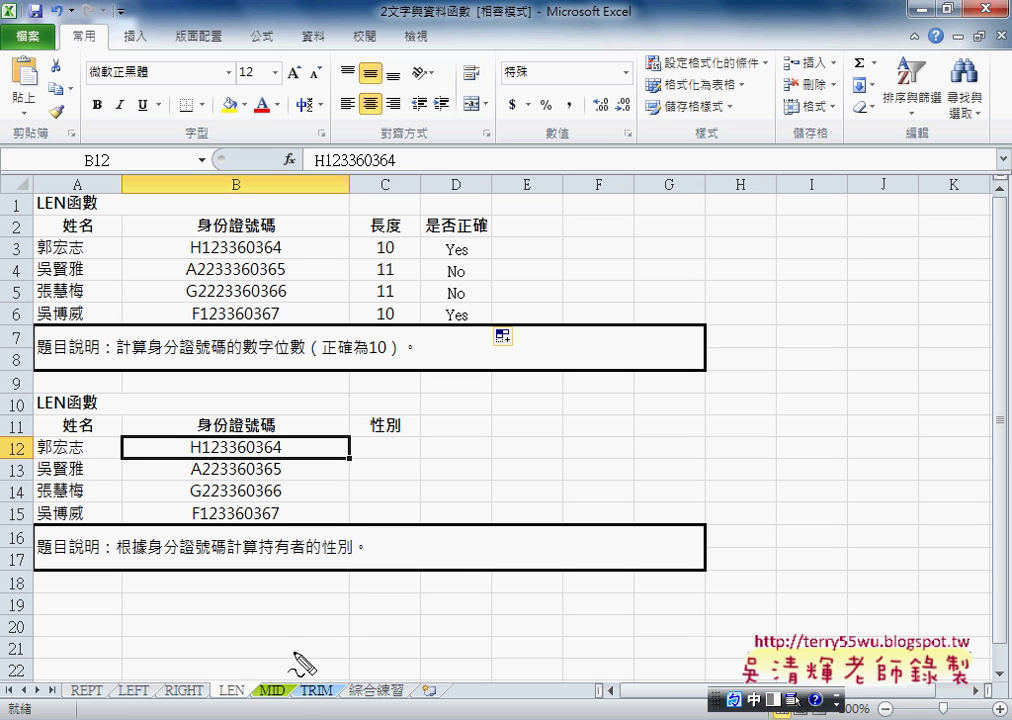
pyautogui.click(266, 690)
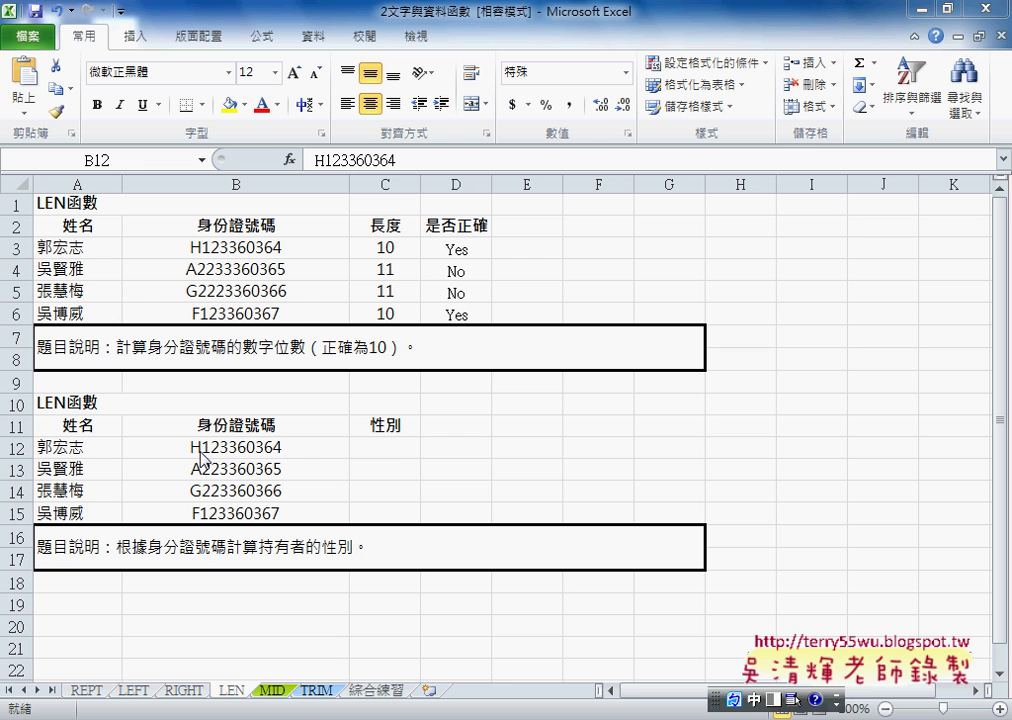
pyautogui.click(390, 449)
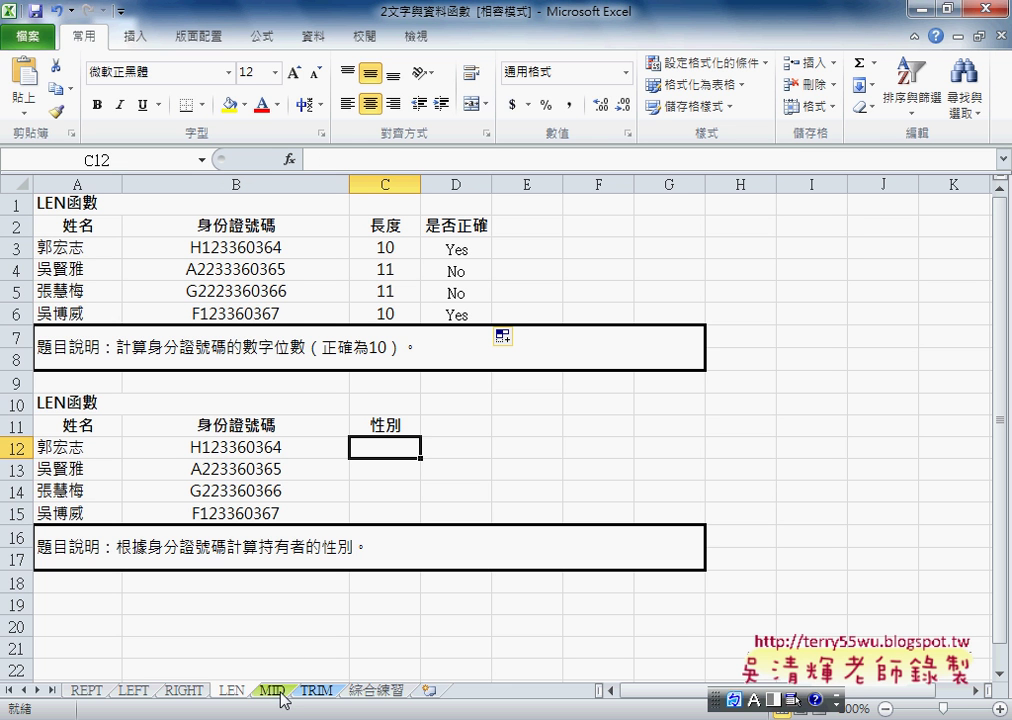
# Step: Insert the MID function from the text category into C12
pyautogui.click(289, 158)
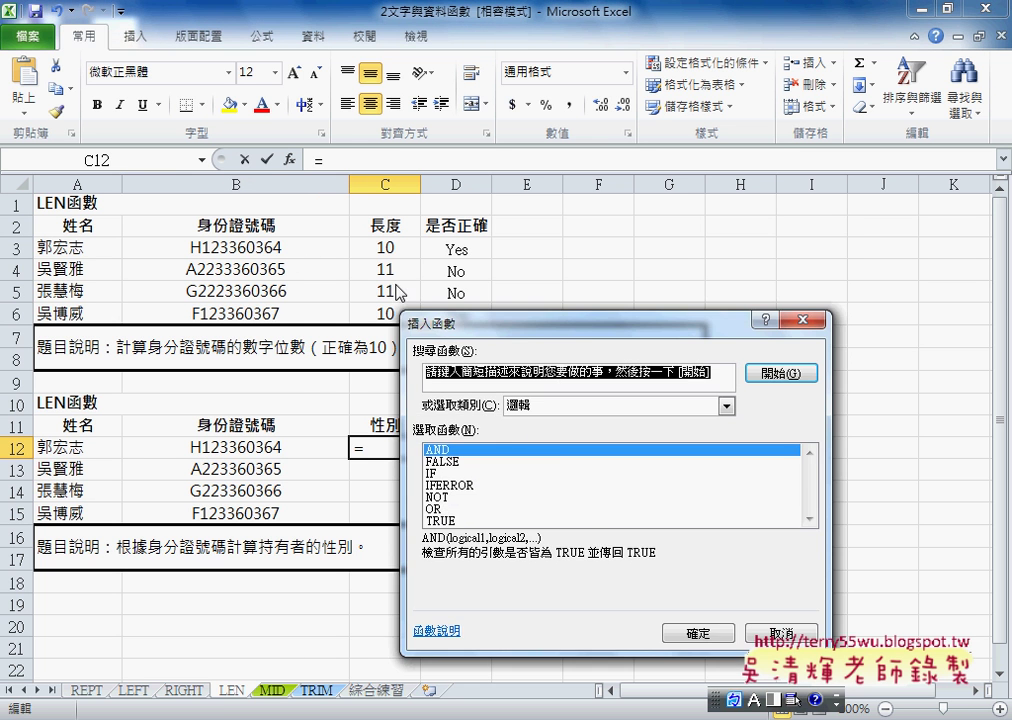
pyautogui.moveTo(583, 329); pyautogui.dragTo(544, 260)
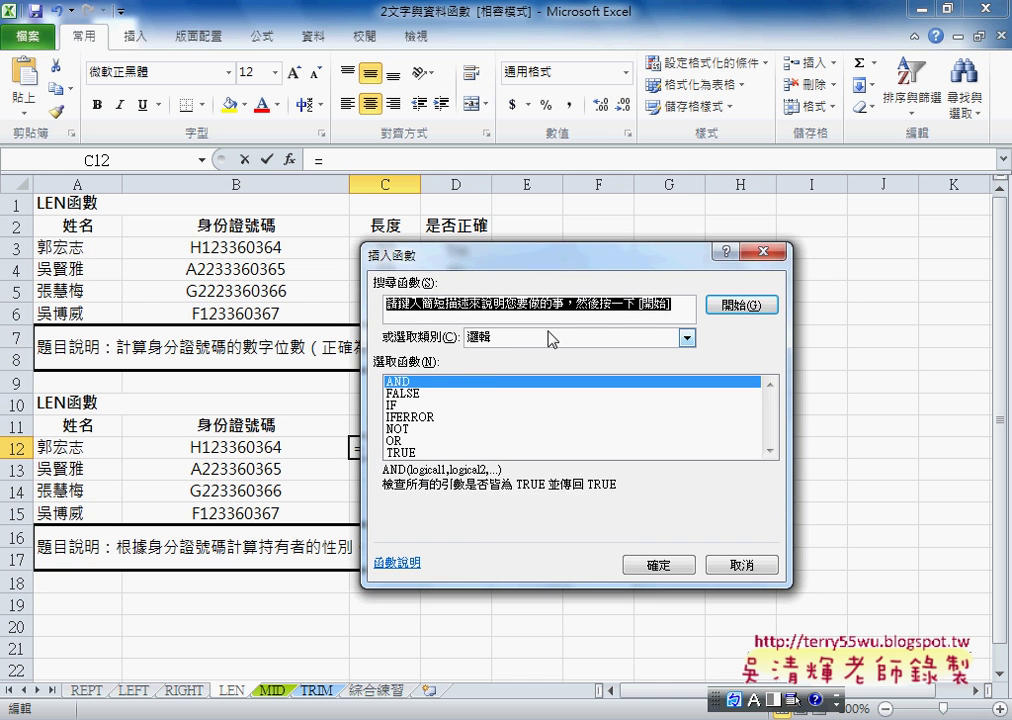
pyautogui.click(552, 341)
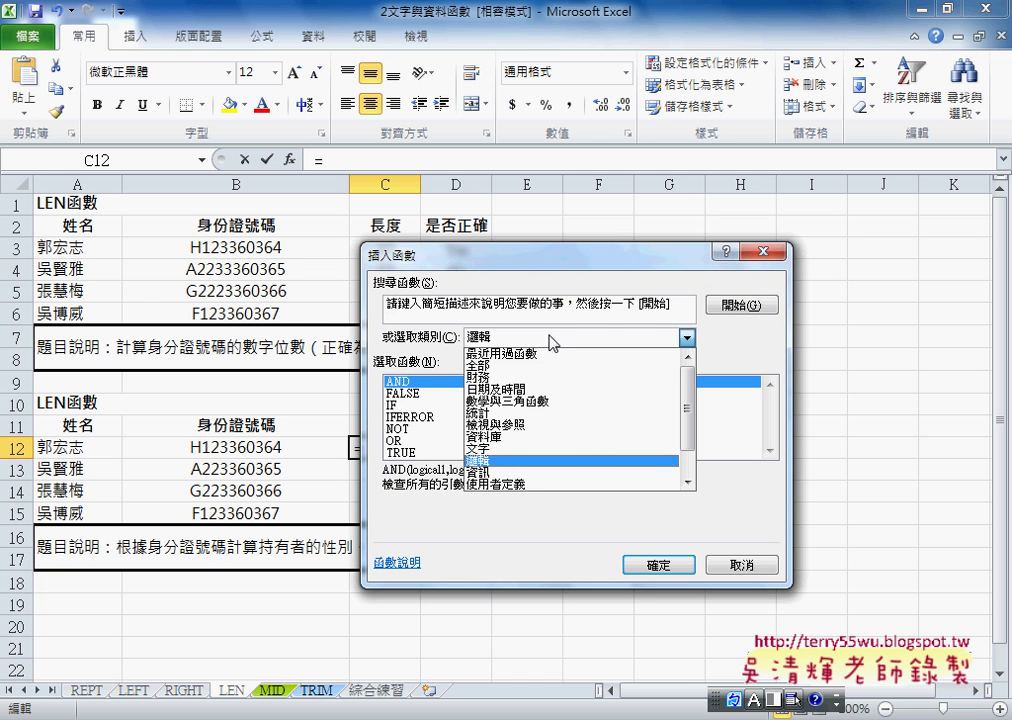
pyautogui.click(540, 456)
pyautogui.moveTo(770, 392); pyautogui.dragTo(775, 432)
pyautogui.click(400, 382)
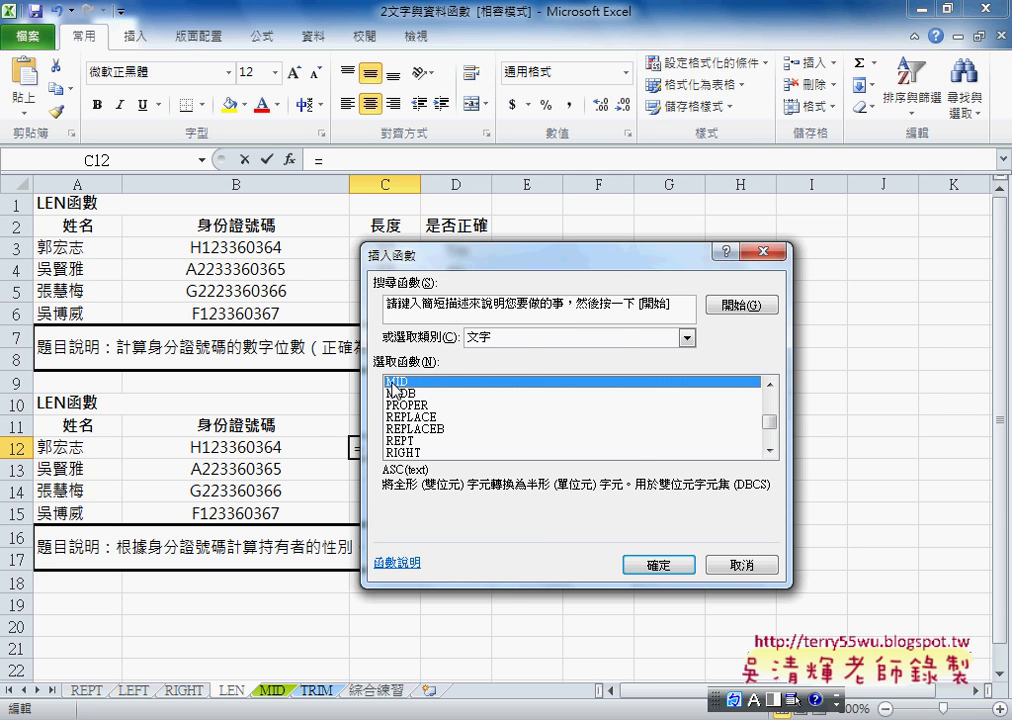
pyautogui.moveTo(505, 262); pyautogui.dragTo(662, 250)
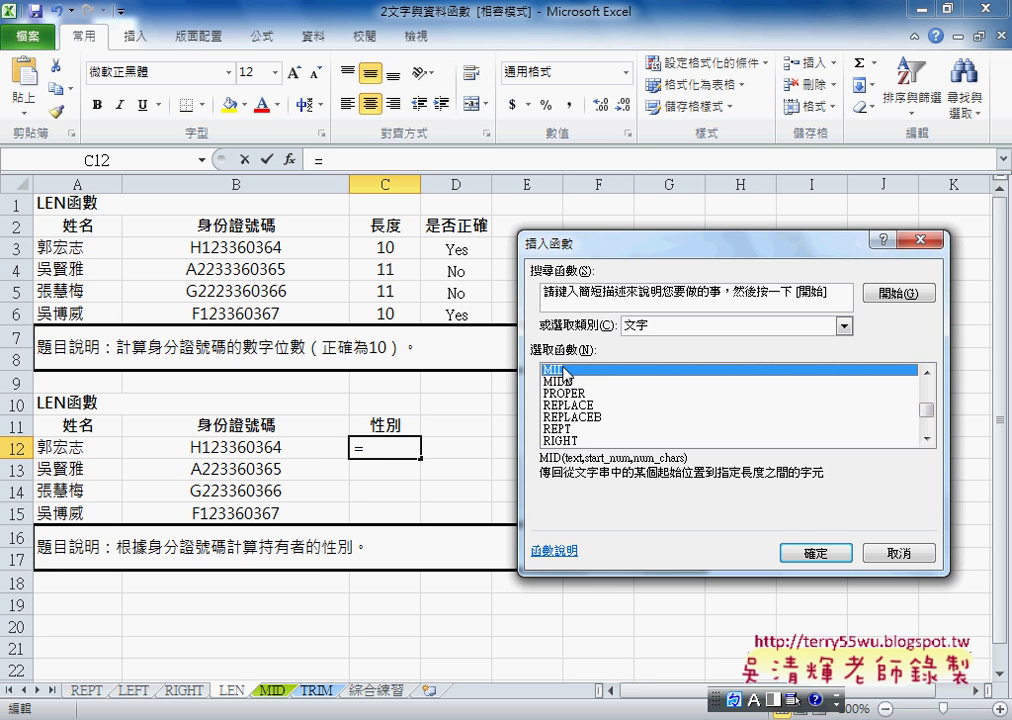
pyautogui.click(800, 552)
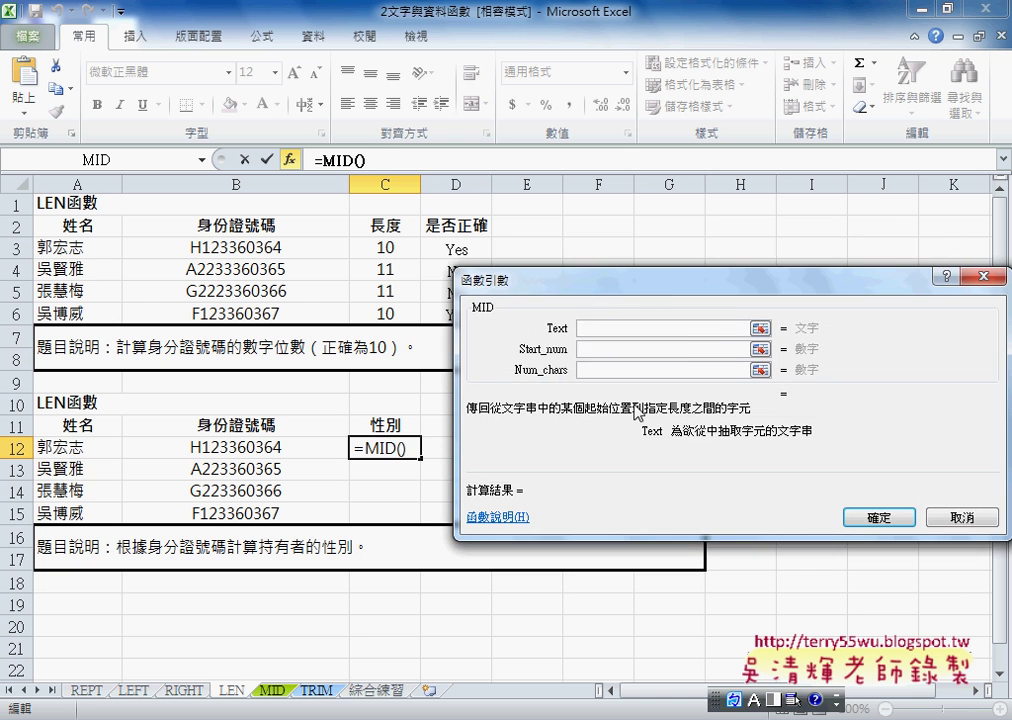
pyautogui.moveTo(583, 283); pyautogui.dragTo(600, 261)
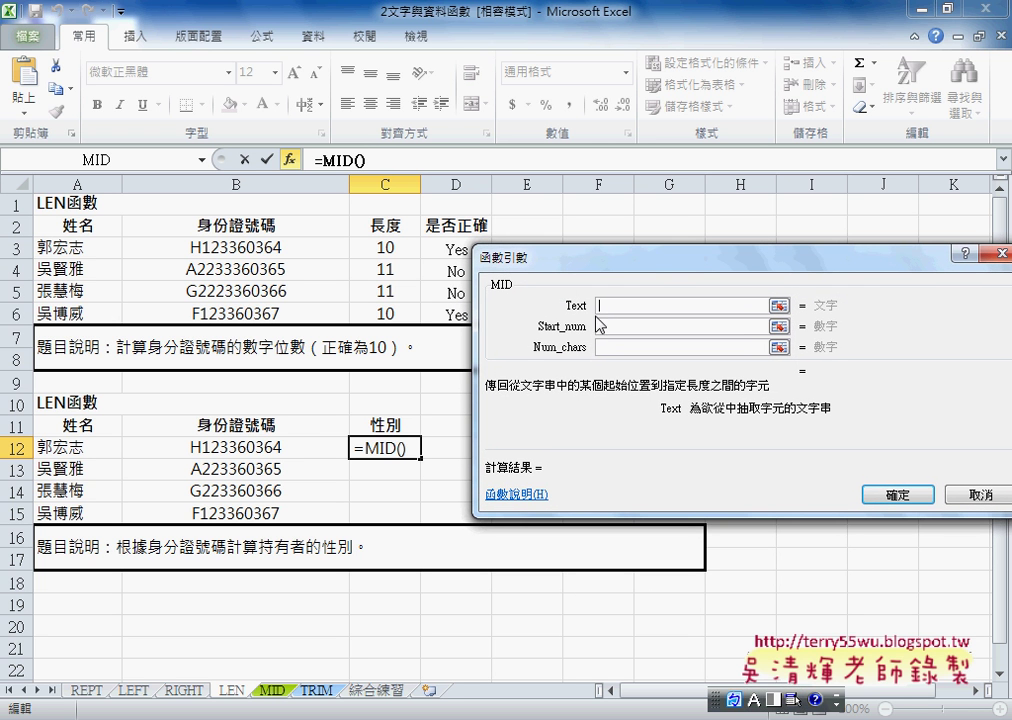
# Step: Set MID's arguments to Text B12, Start_num 2, Num_chars 1 and accept
pyautogui.click(264, 452)
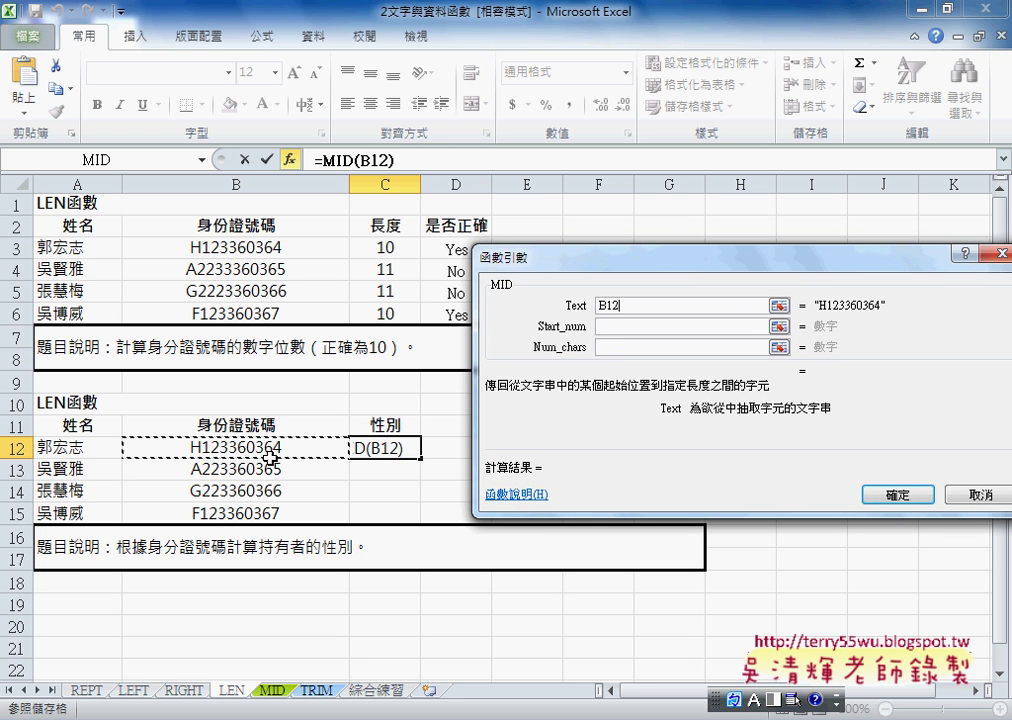
pyautogui.click(617, 328)
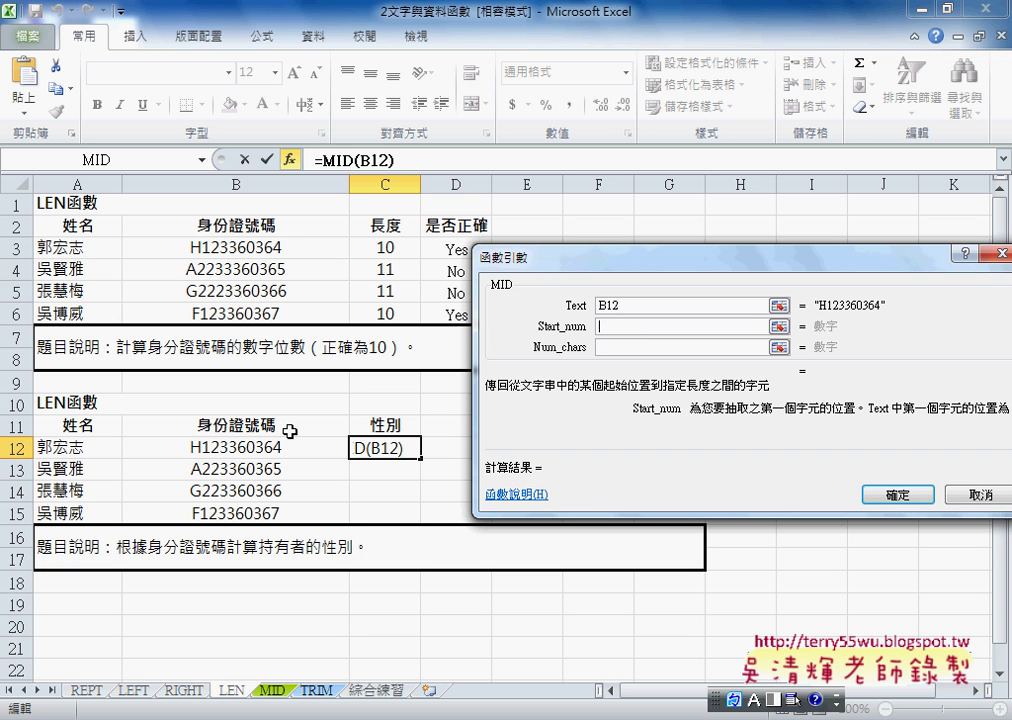
pyautogui.write('2')
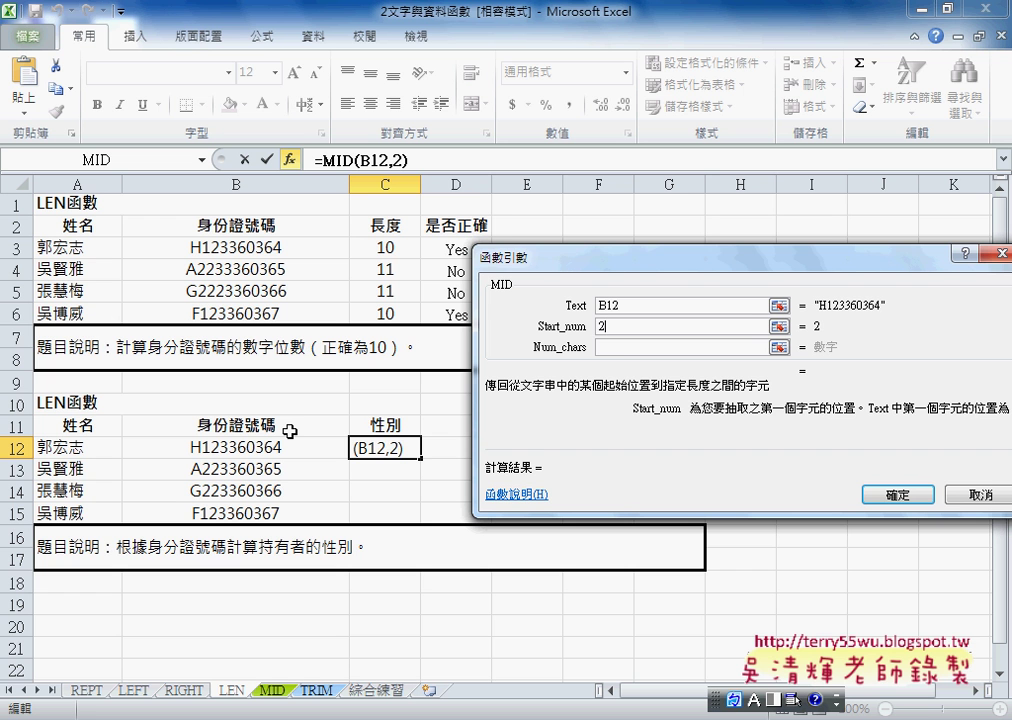
pyautogui.click(617, 347)
pyautogui.write('1')
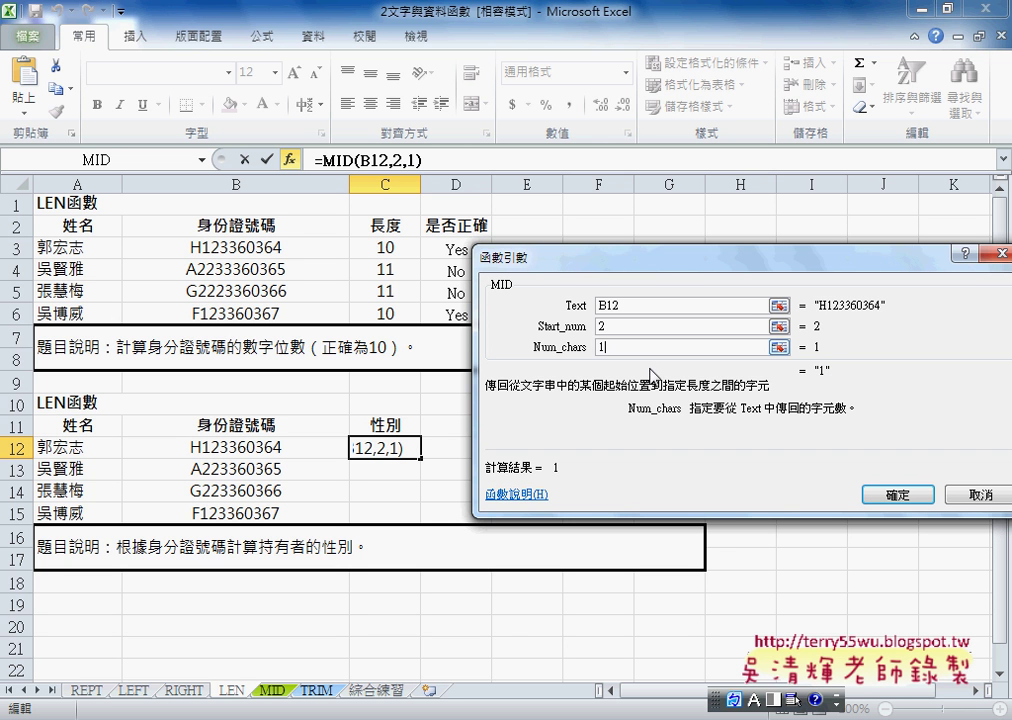
pyautogui.press('BackSpace')
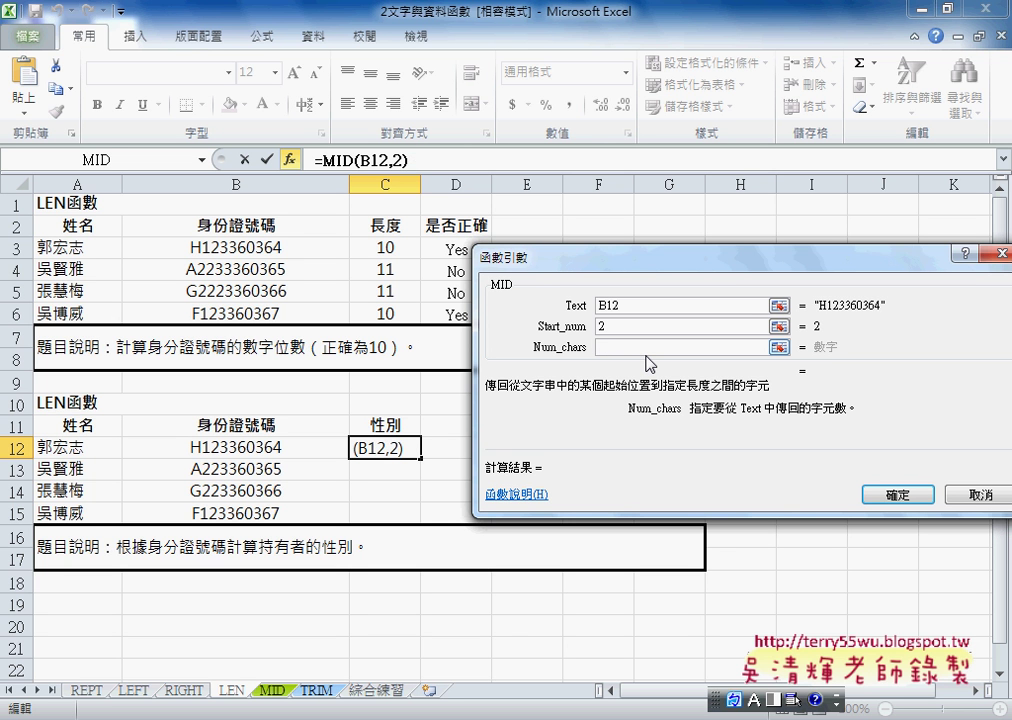
pyautogui.write('3')
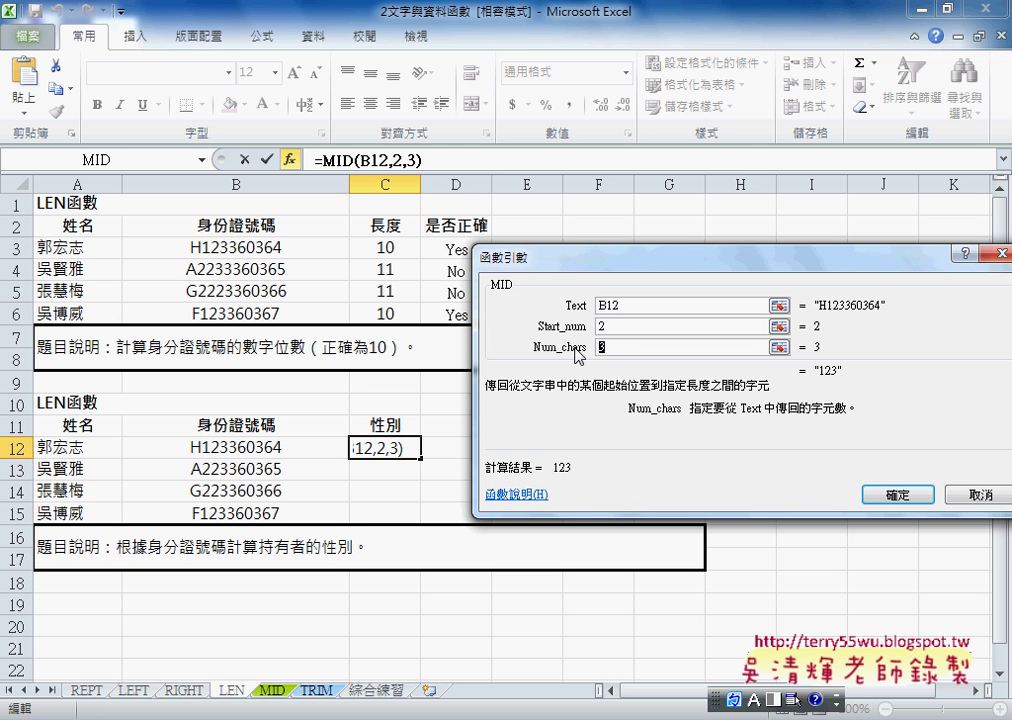
pyautogui.write('9')
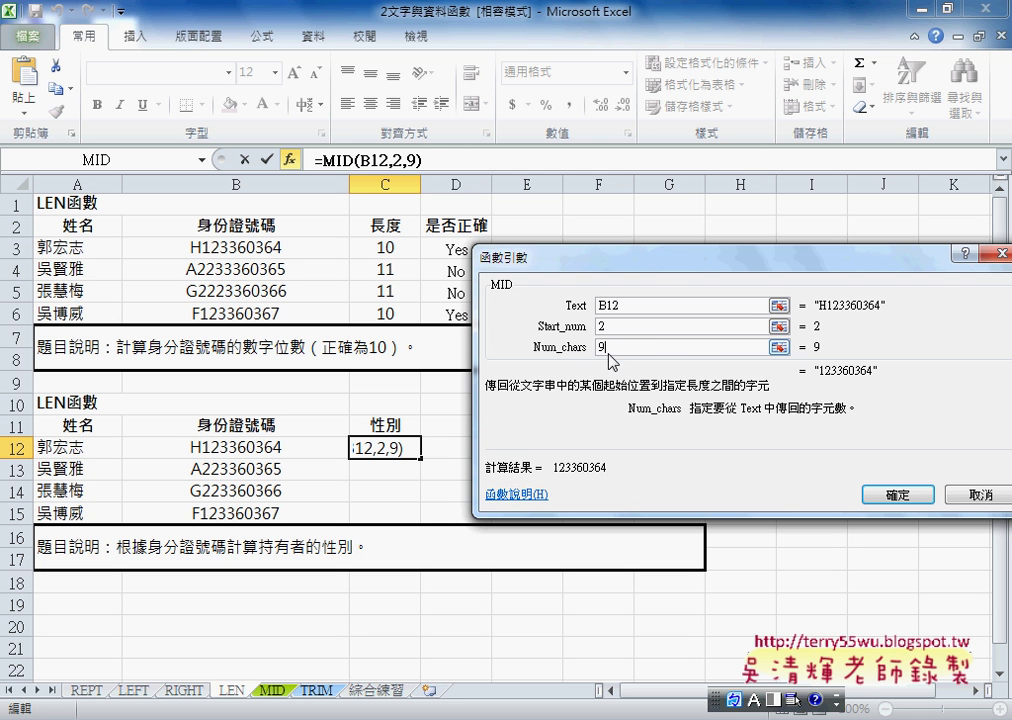
pyautogui.moveTo(612, 327)
pyautogui.mouseDown()
pyautogui.moveTo(598, 334)
pyautogui.moveTo(599, 353)
pyautogui.mouseUp()
pyautogui.write('1')
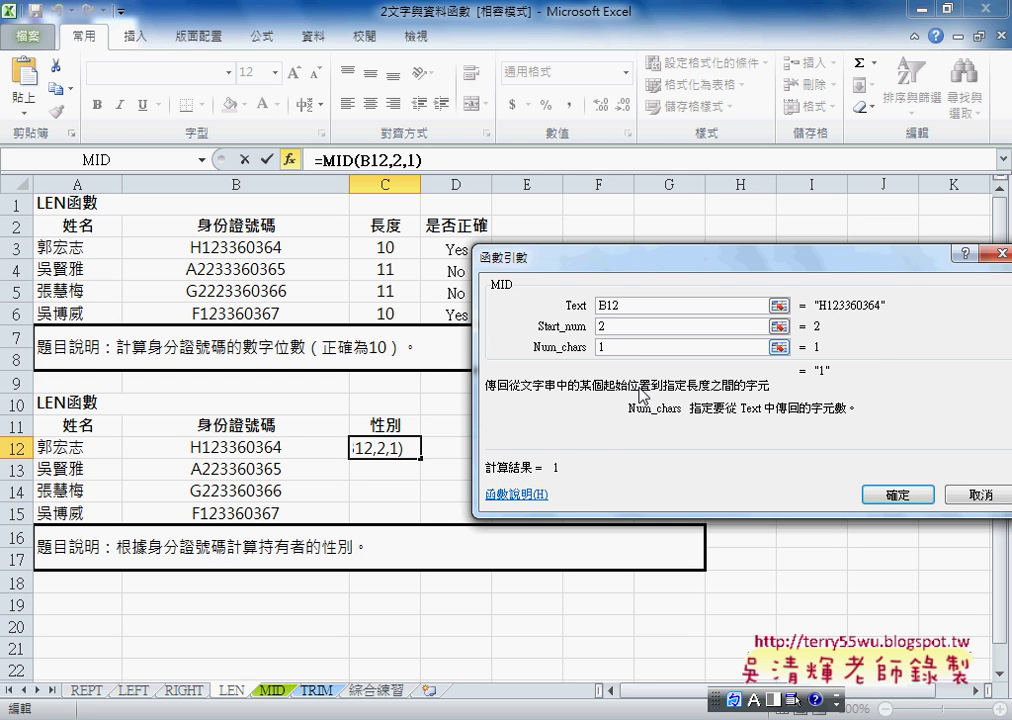
pyautogui.click(880, 495)
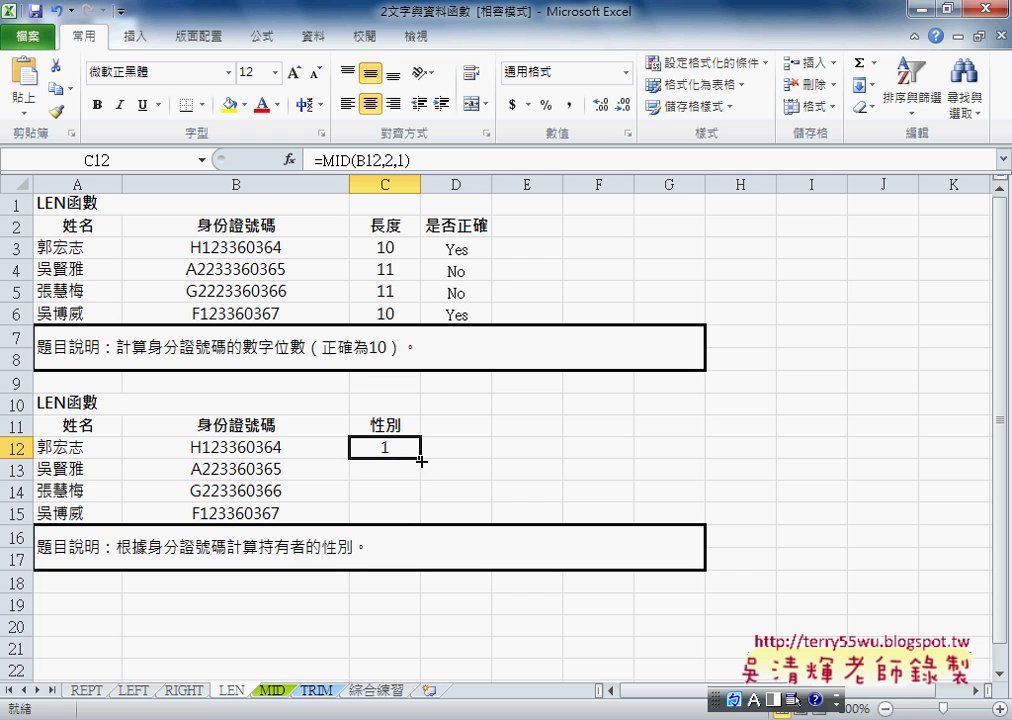
# Step: Fill the MID formula down C12:C15, then select MID(B12,2,1) in C12's formula
pyautogui.moveTo(420, 457); pyautogui.dragTo(412, 521)
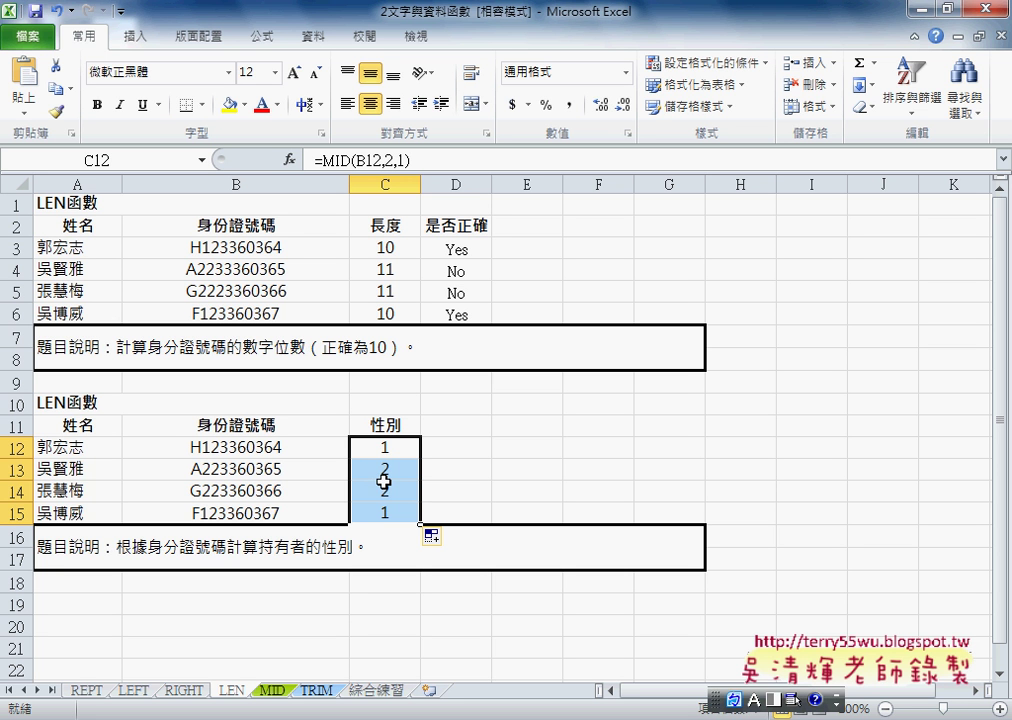
pyautogui.click(396, 448)
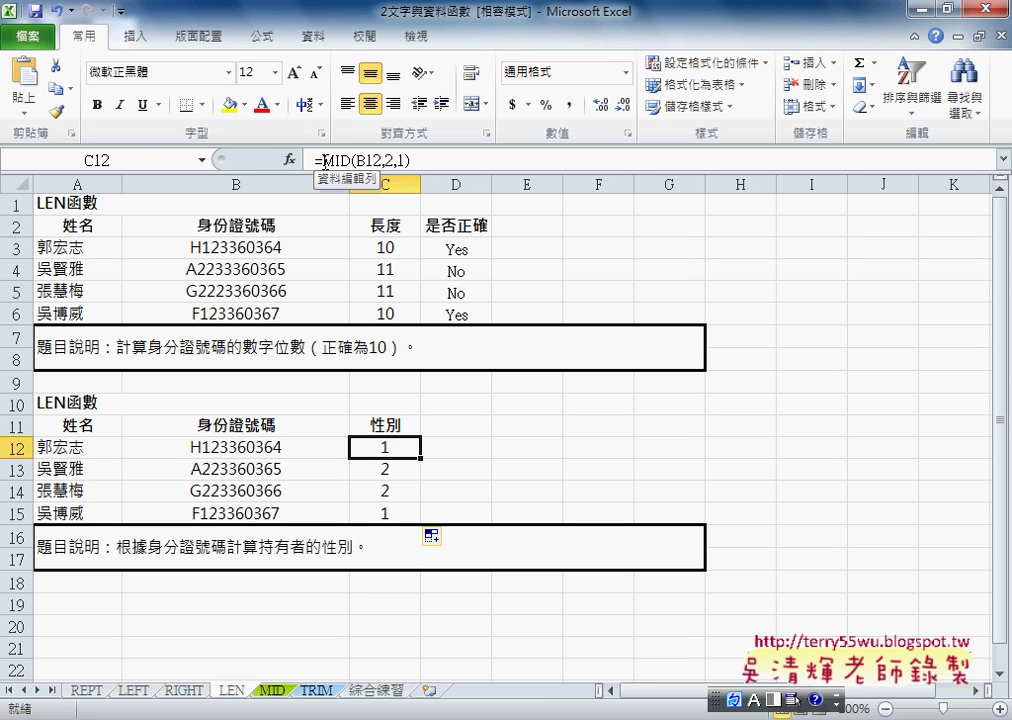
pyautogui.click(326, 160)
pyautogui.moveTo(326, 160); pyautogui.dragTo(416, 160)
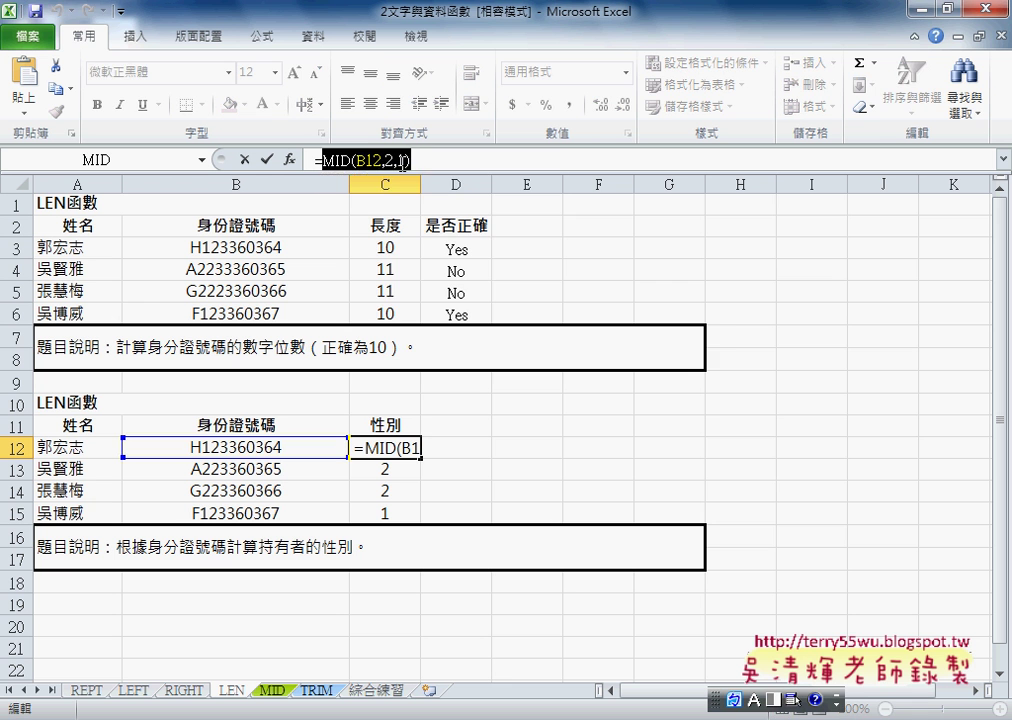
# Step: Cut the MID expression from C12's formula and insert an IF function in its place
pyautogui.rightClick(384, 163)
pyautogui.click(404, 172)
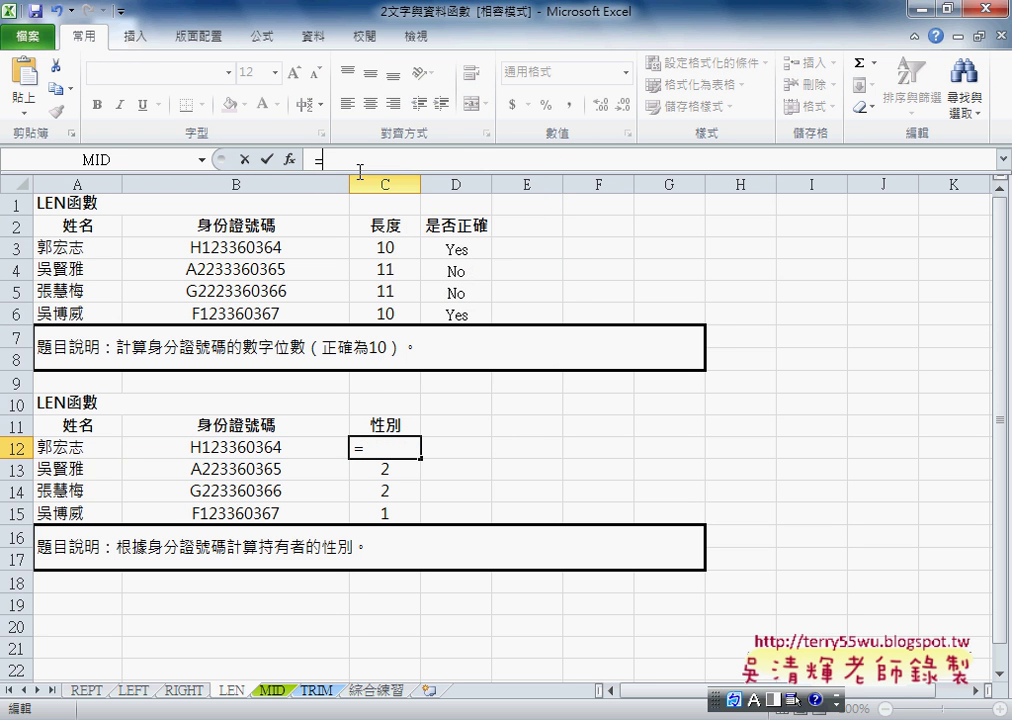
pyautogui.click(290, 160)
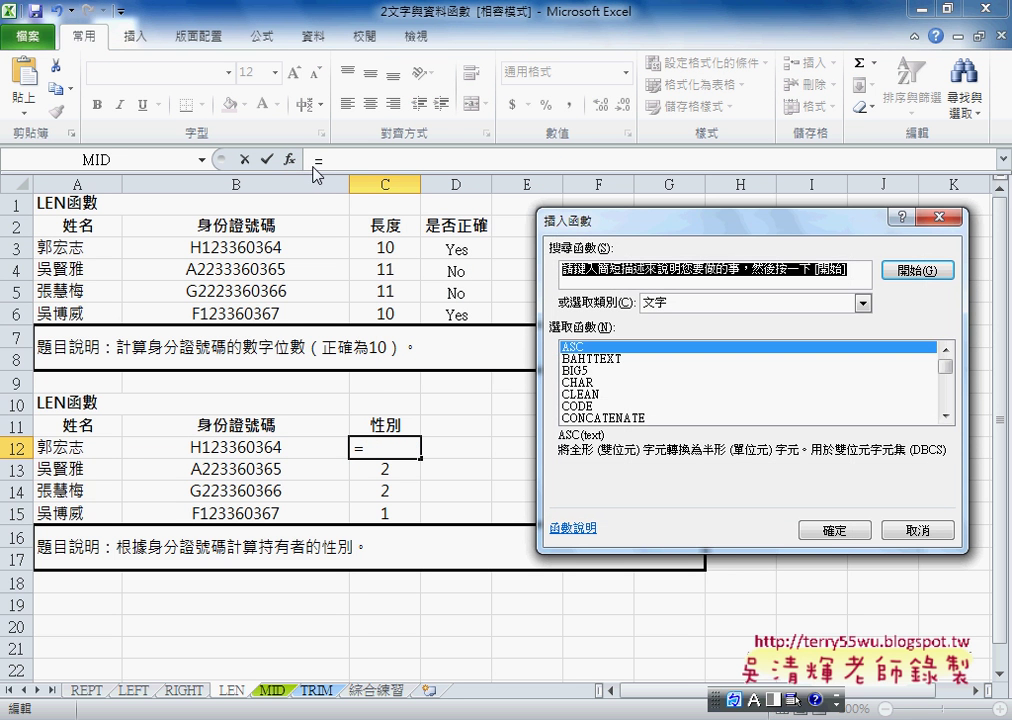
pyautogui.click(684, 306)
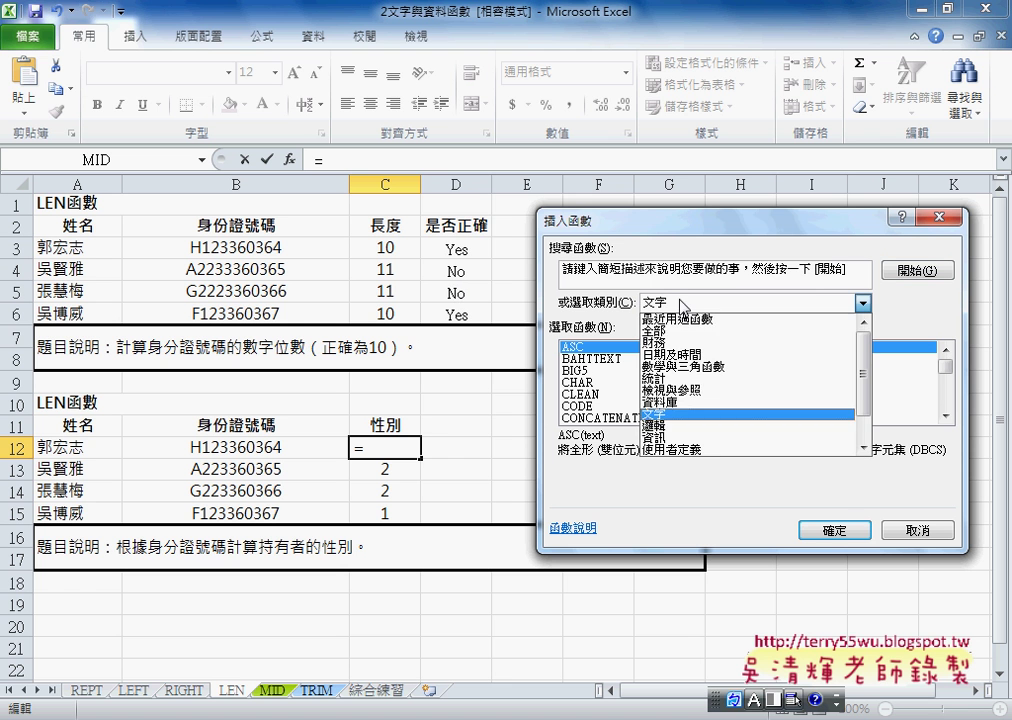
pyautogui.click(679, 434)
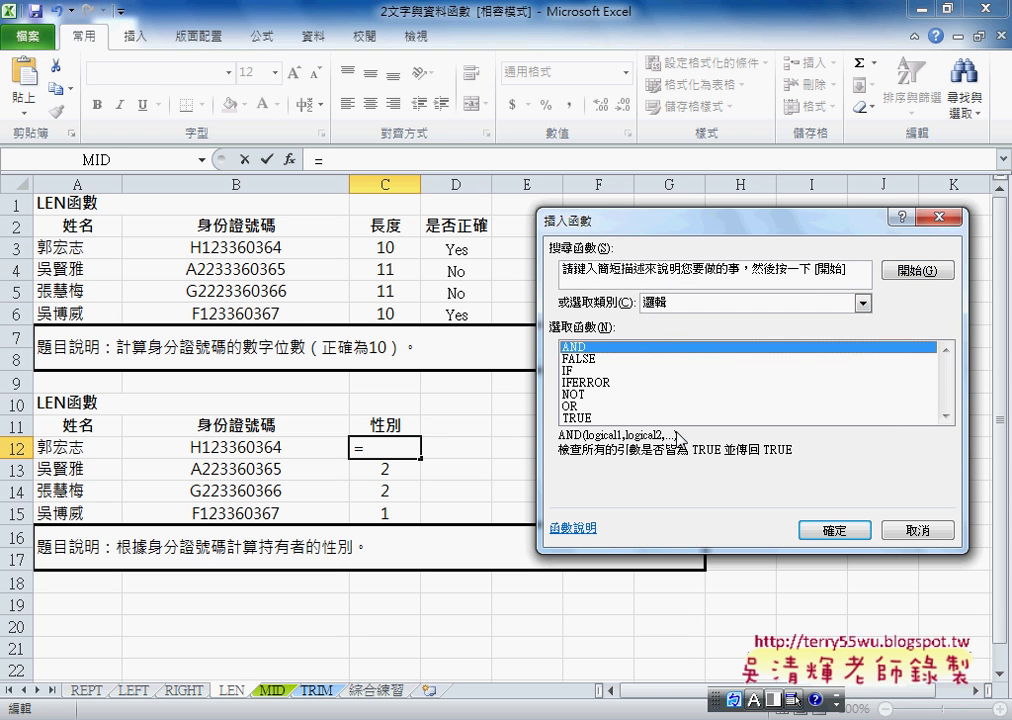
pyautogui.click(578, 371)
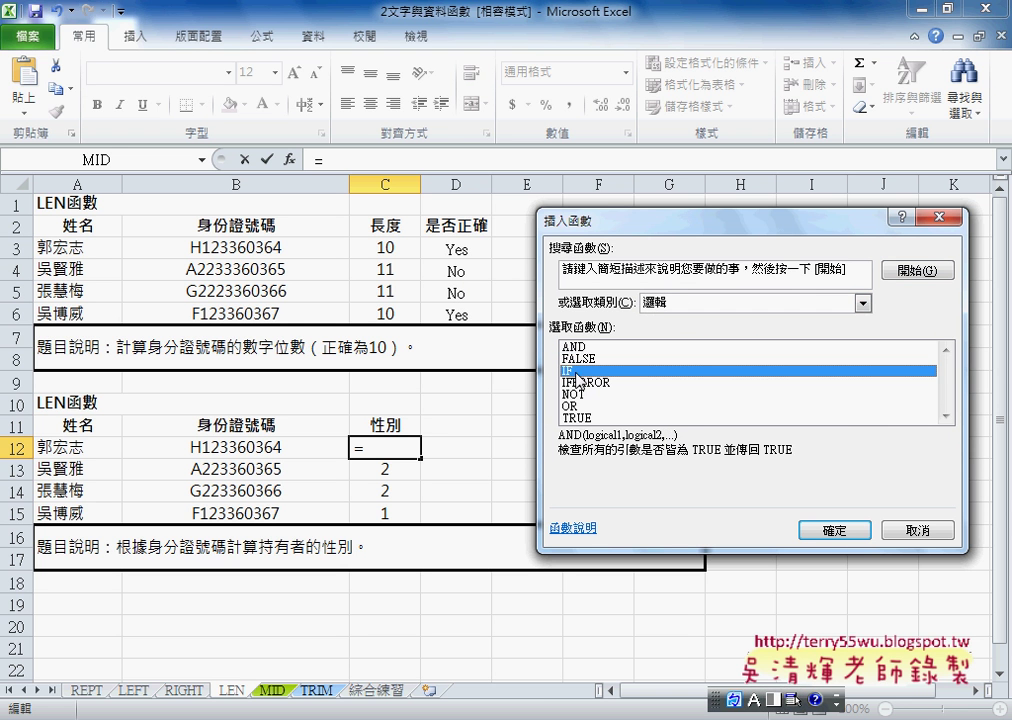
pyautogui.click(810, 531)
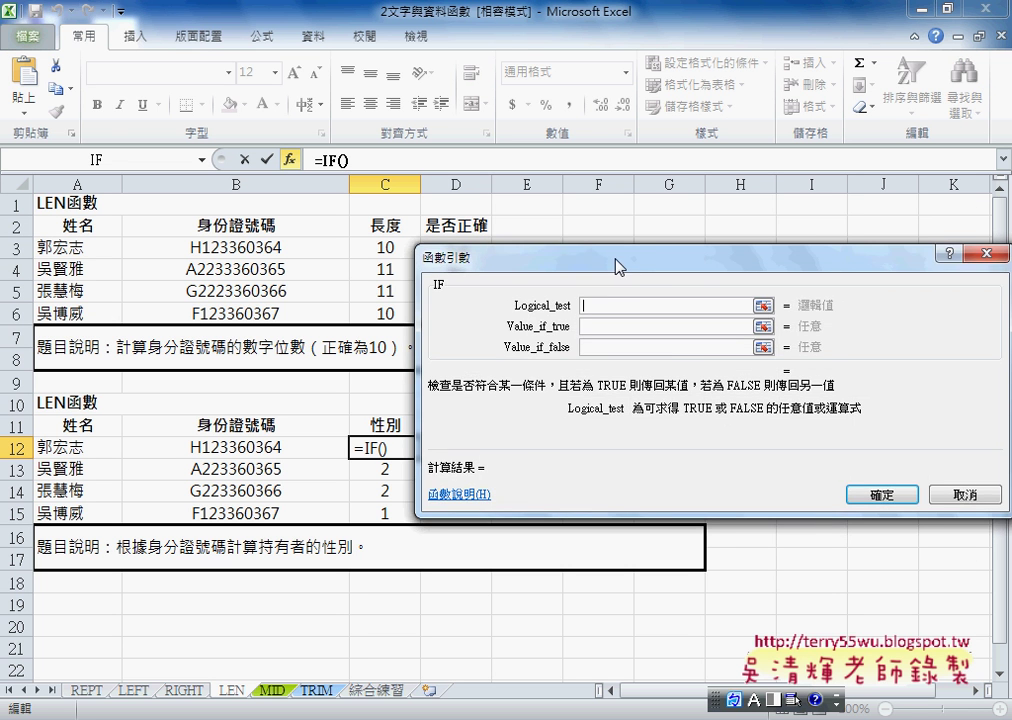
pyautogui.moveTo(500, 257); pyautogui.dragTo(571, 234)
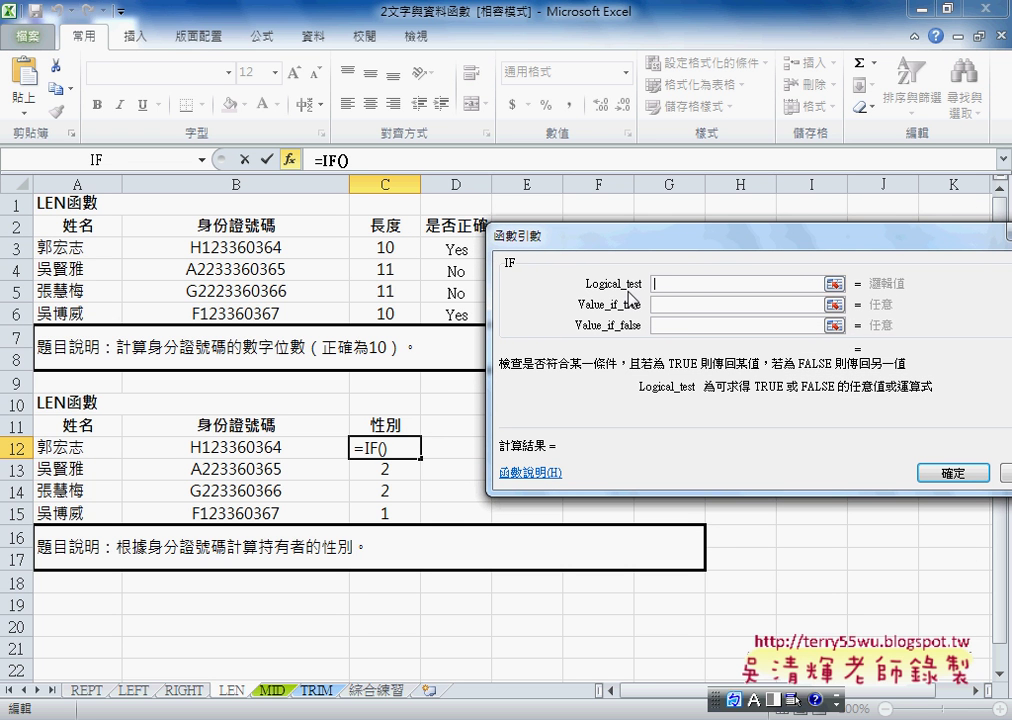
# Step: Set the IF test to MID(B12,2,1)=1 with results 男 and 女, and confirm
pyautogui.rightClick(666, 284)
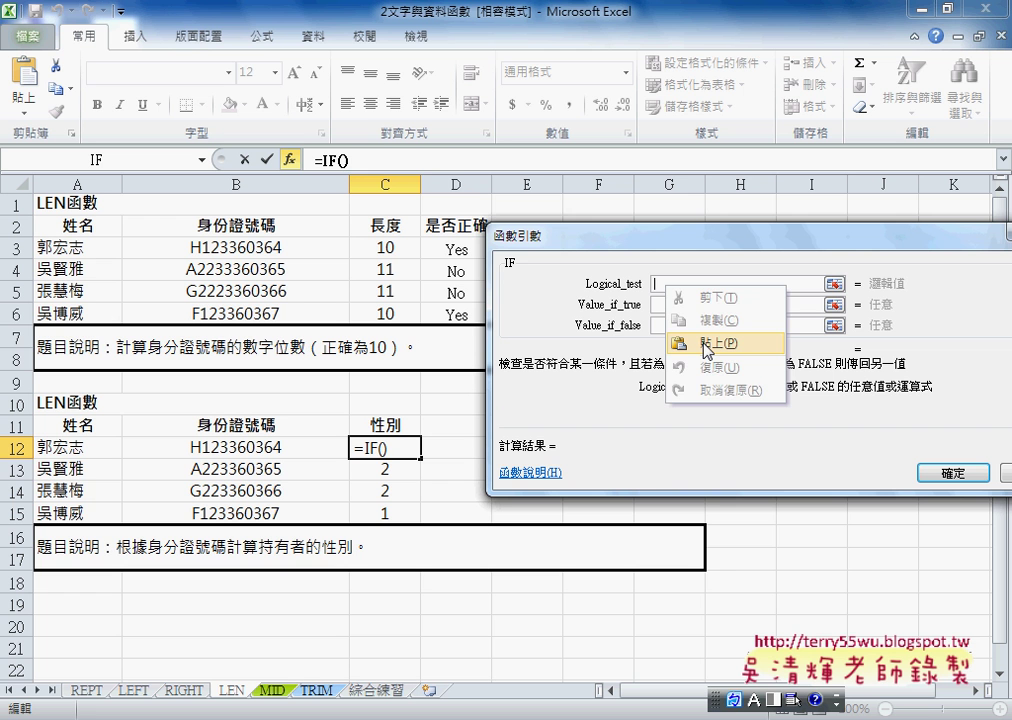
pyautogui.click(708, 344)
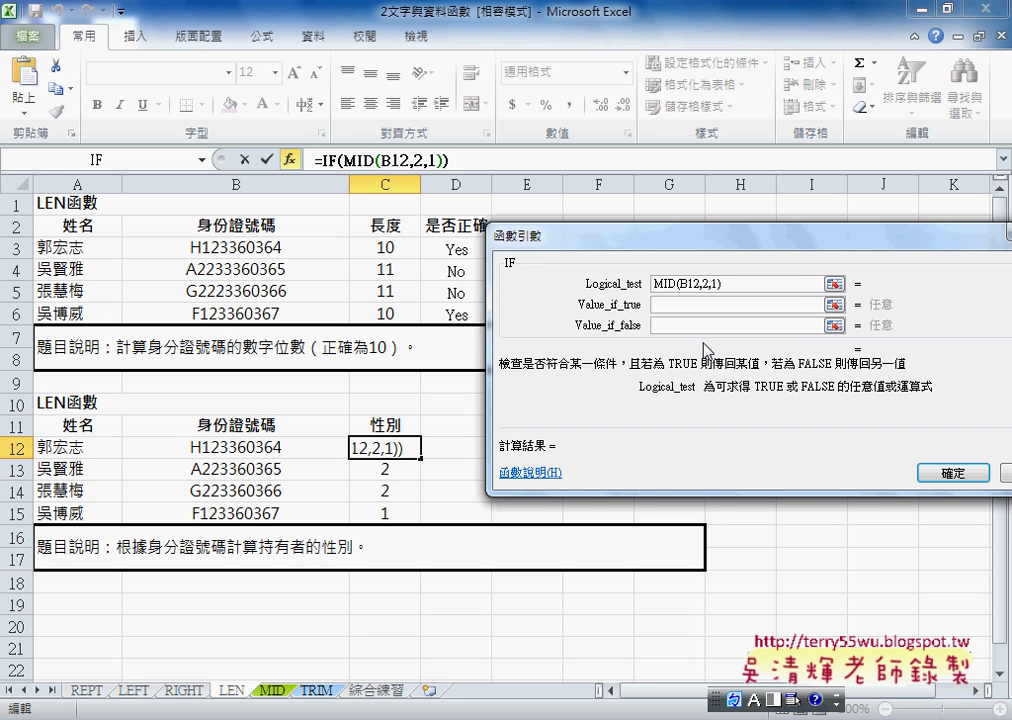
pyautogui.write('=')
pyautogui.write('1')
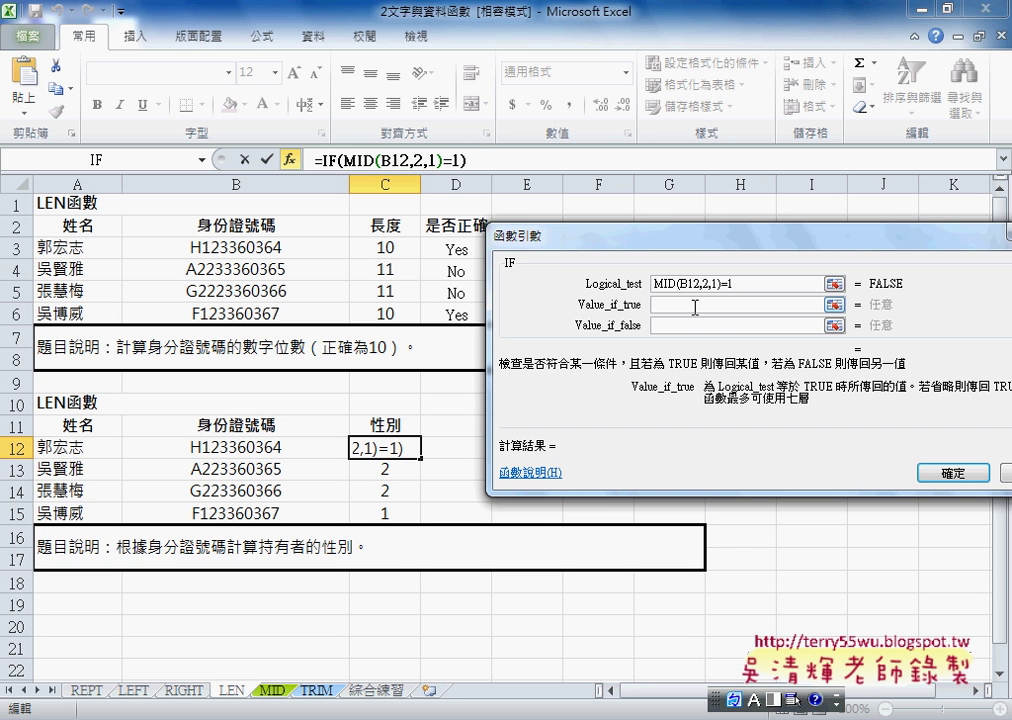
pyautogui.write('n')
pyautogui.press('BackSpace')
pyautogui.press('shift')
pyautogui.write('ㄋㄢ')
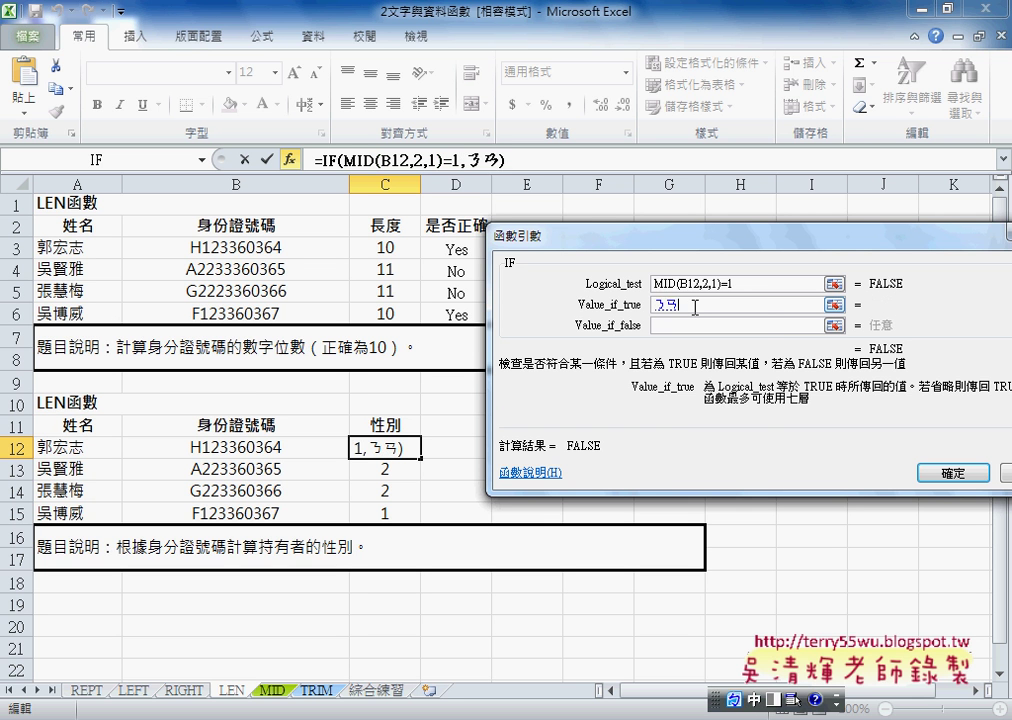
pyautogui.write('6')
pyautogui.press('Down')
pyautogui.press('Down')
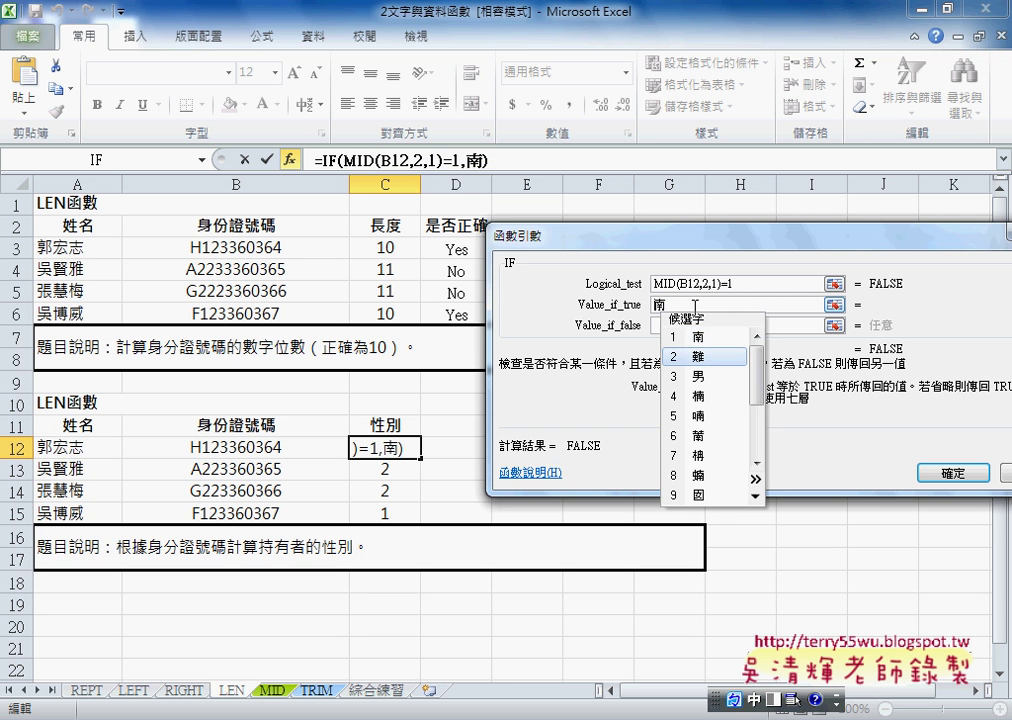
pyautogui.press('Down')
pyautogui.press('Return')
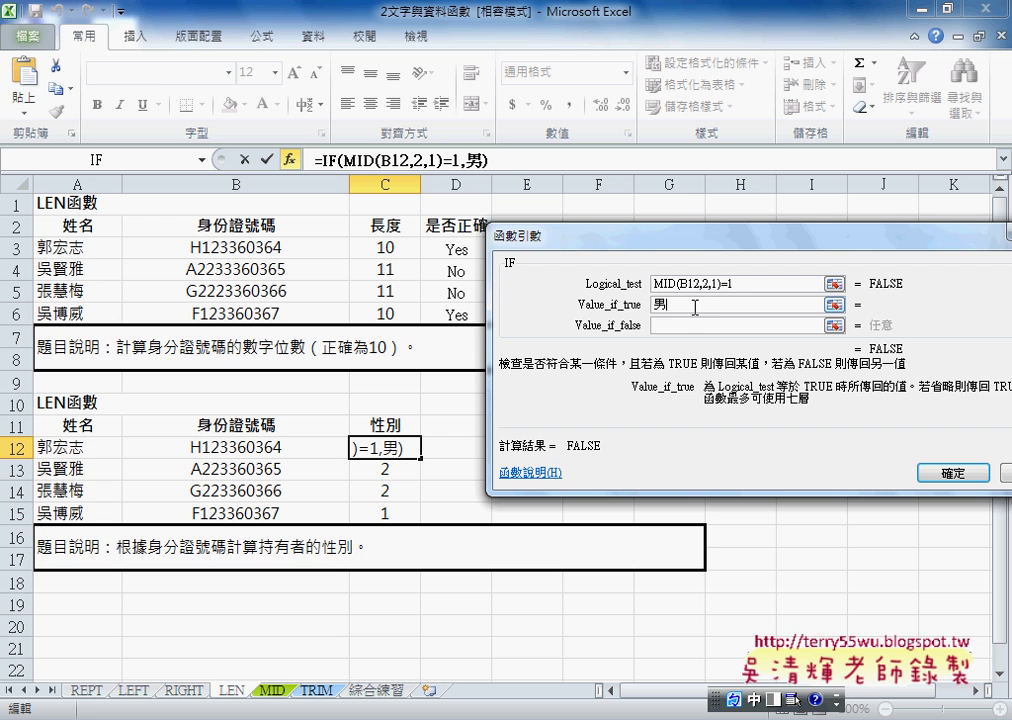
pyautogui.press('Tab')
pyautogui.write('ㄋㄩ')
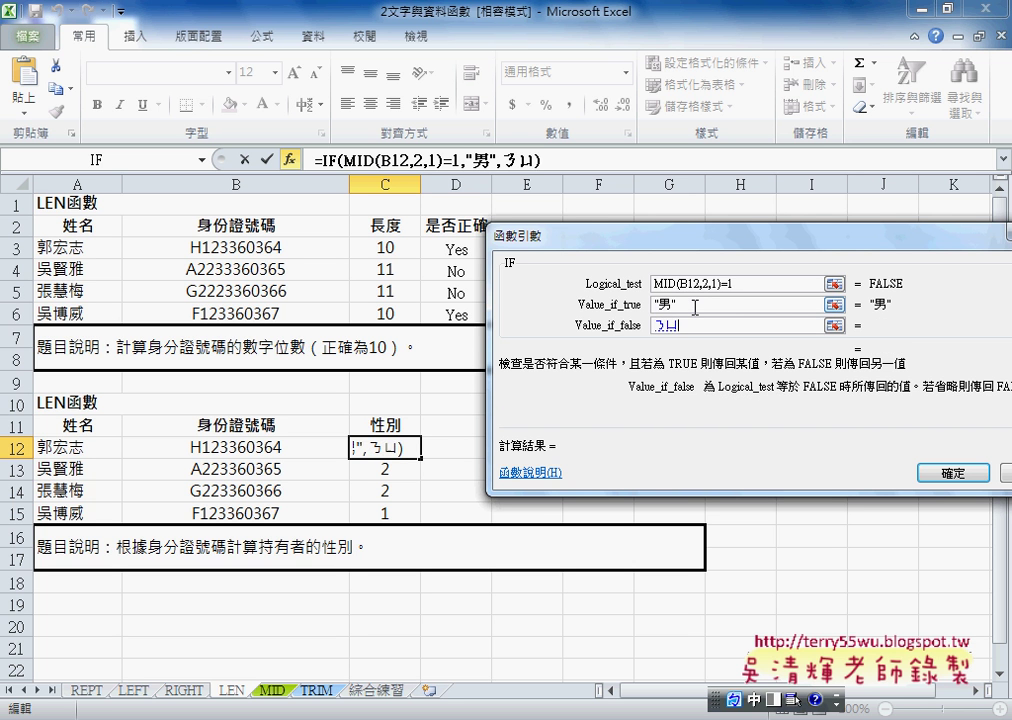
pyautogui.write('3')
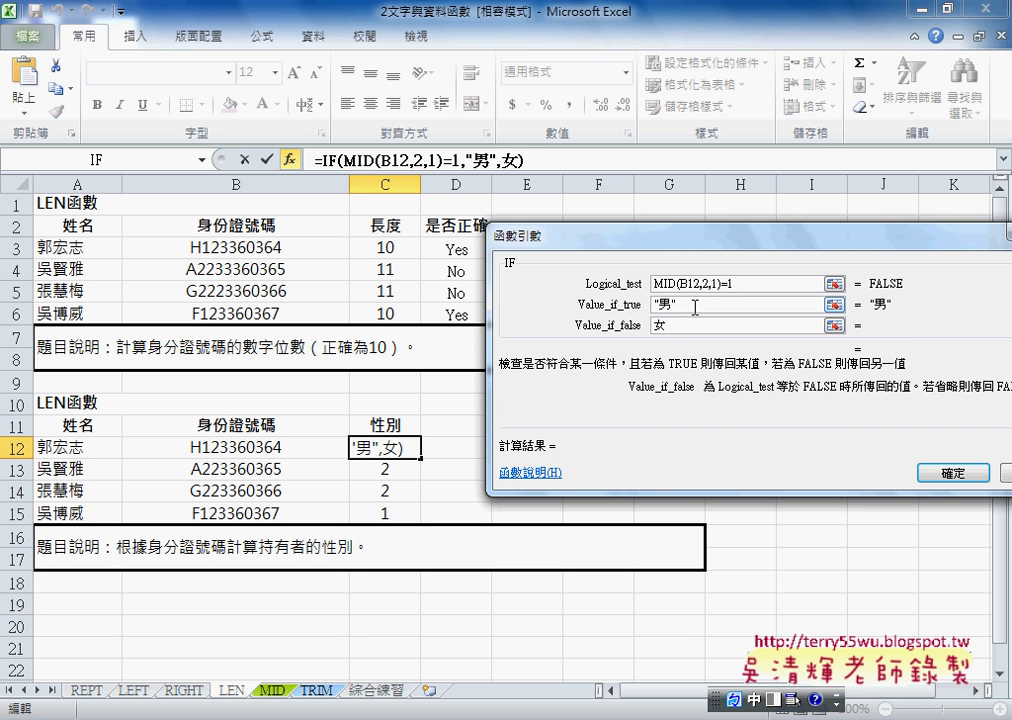
pyautogui.click(694, 308)
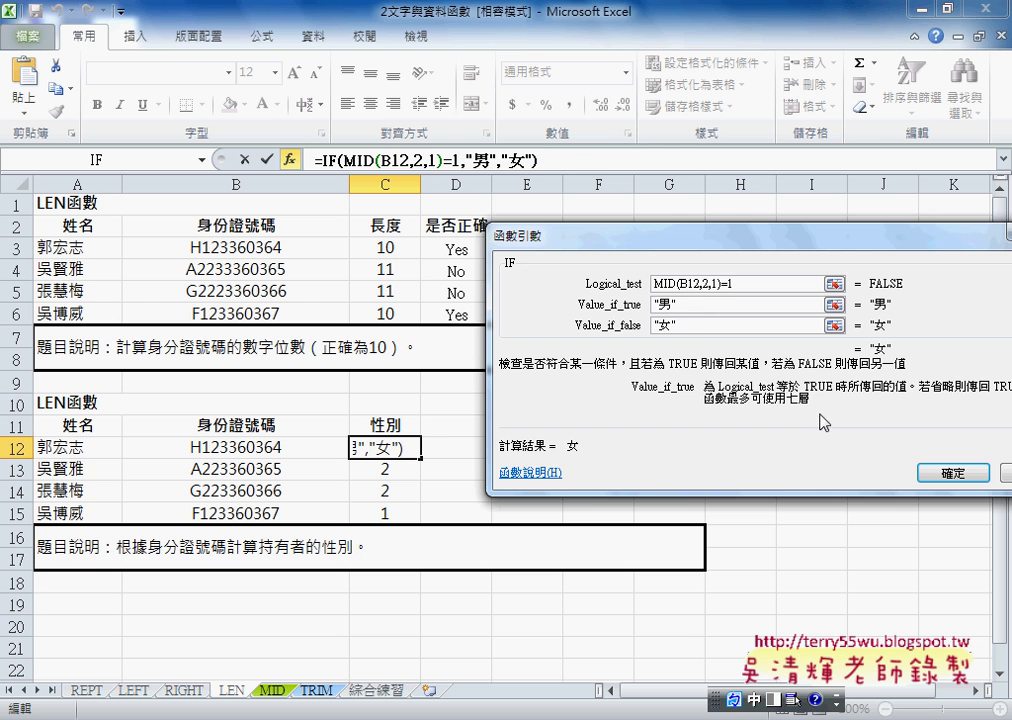
pyautogui.click(952, 473)
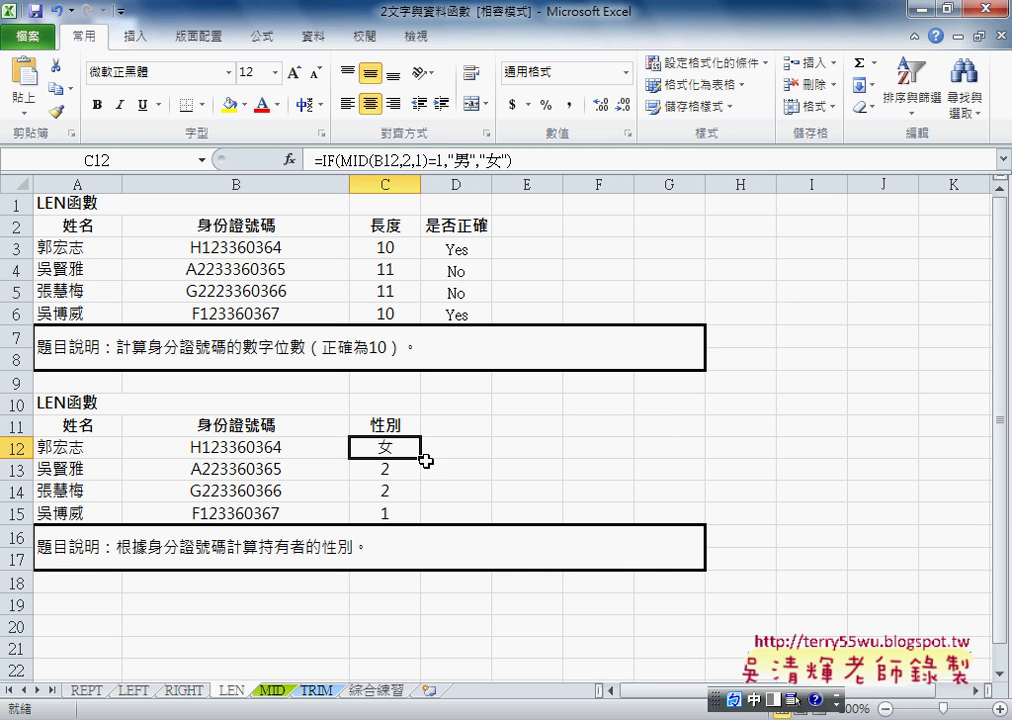
# Step: Copy the gender formula down to C15 and reopen C12's IF arguments
pyautogui.doubleClick(425, 460)
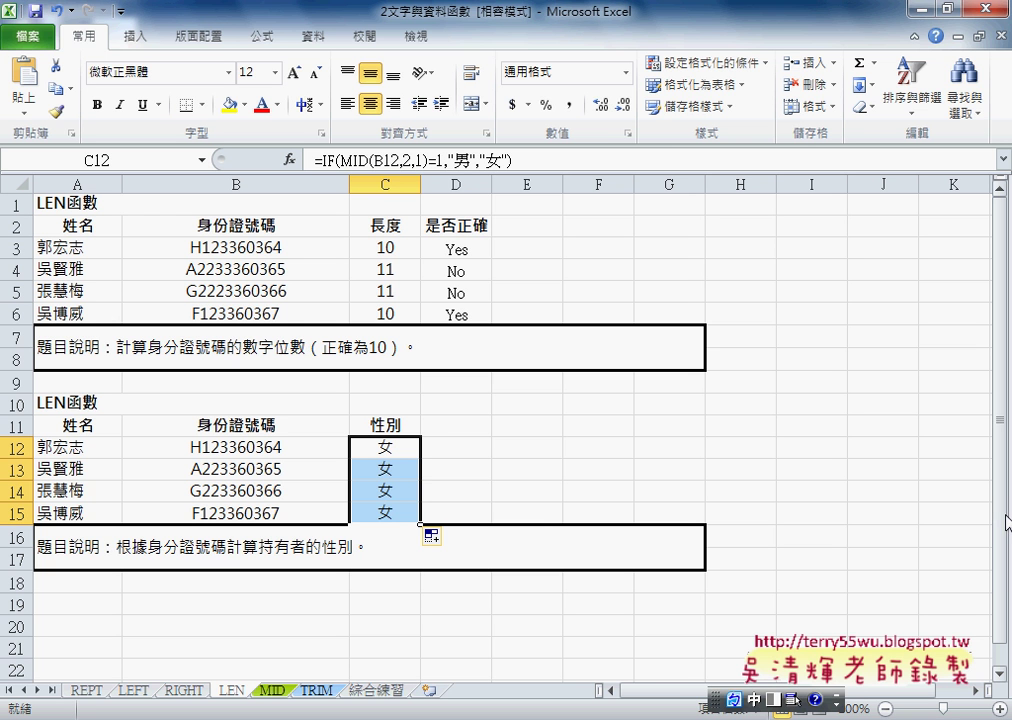
pyautogui.click(384, 453)
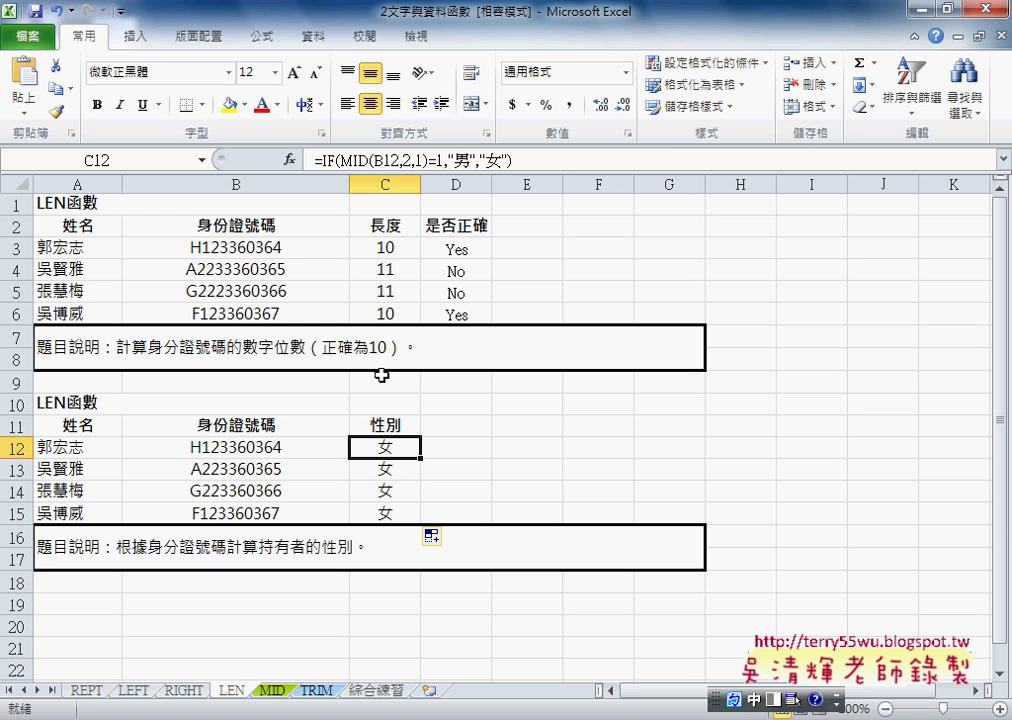
pyautogui.click(321, 160)
pyautogui.click(290, 160)
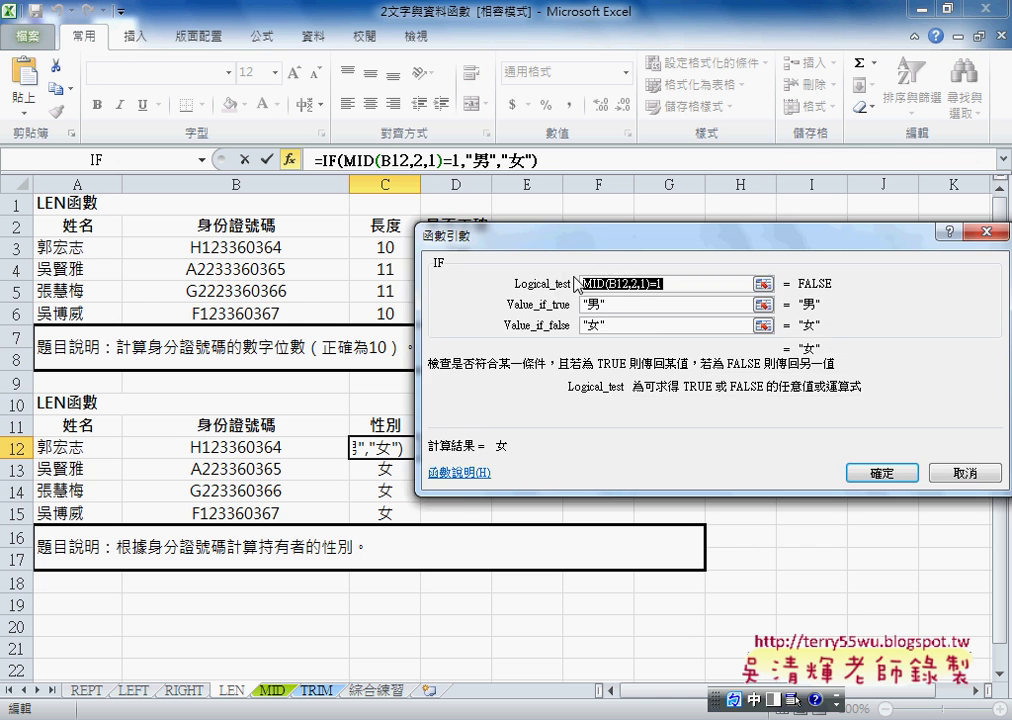
pyautogui.moveTo(658, 243); pyautogui.dragTo(690, 248)
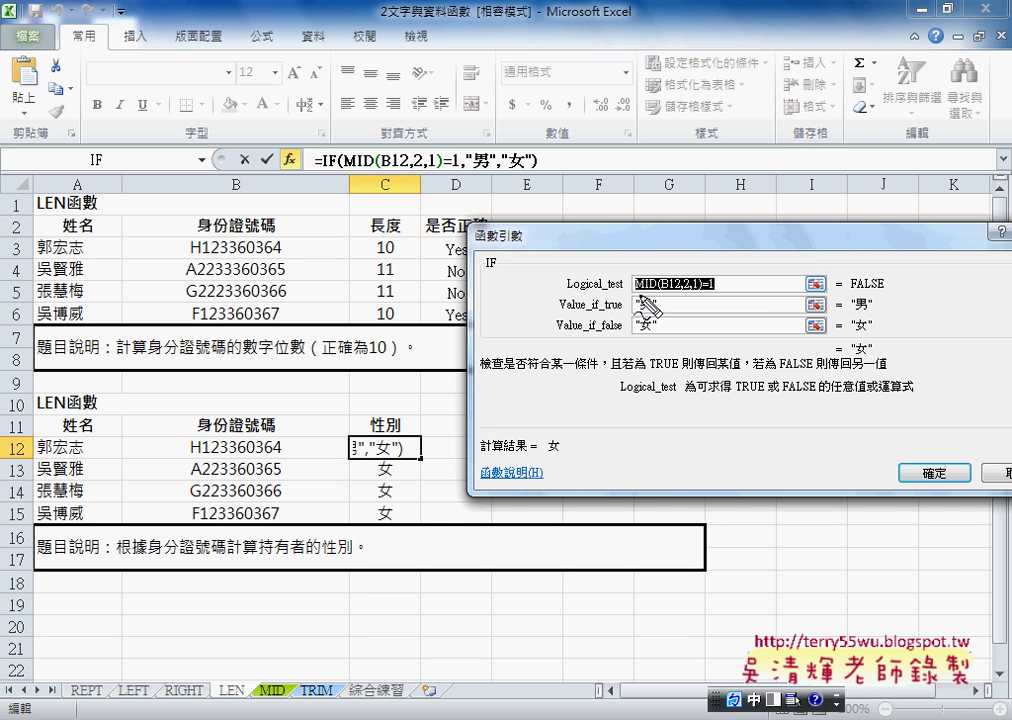
# Step: Annotate the logical test and B12's second character to explain the text-versus-number comparison
pyautogui.moveTo(636, 295); pyautogui.dragTo(700, 293)
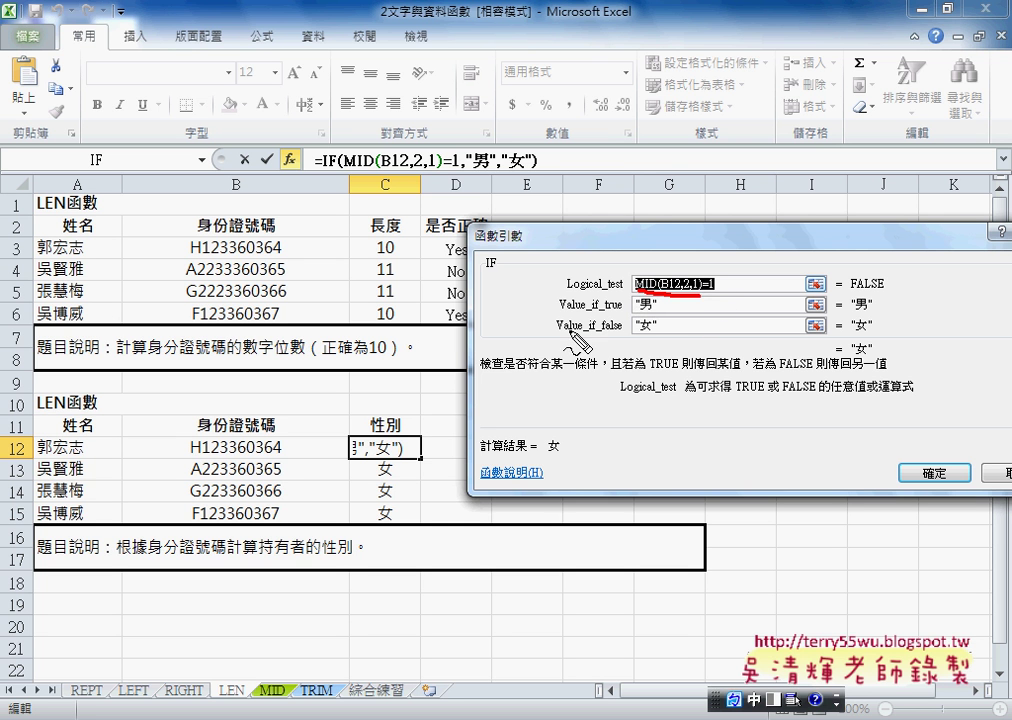
pyautogui.moveTo(186, 458); pyautogui.dragTo(283, 457)
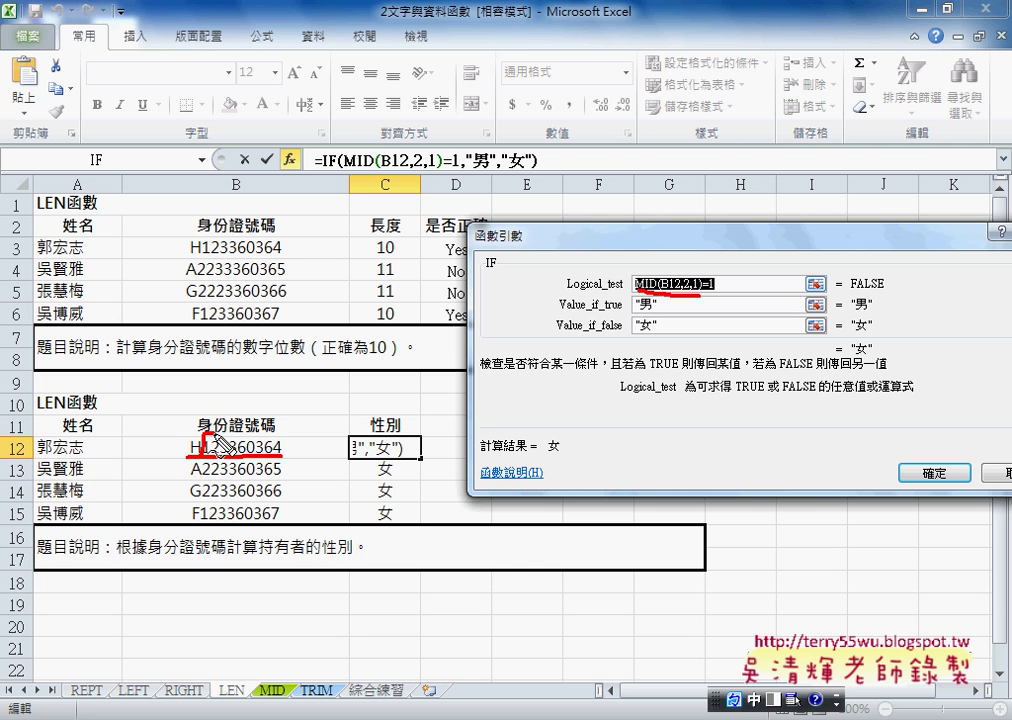
pyautogui.moveTo(204, 447); pyautogui.dragTo(214, 447)
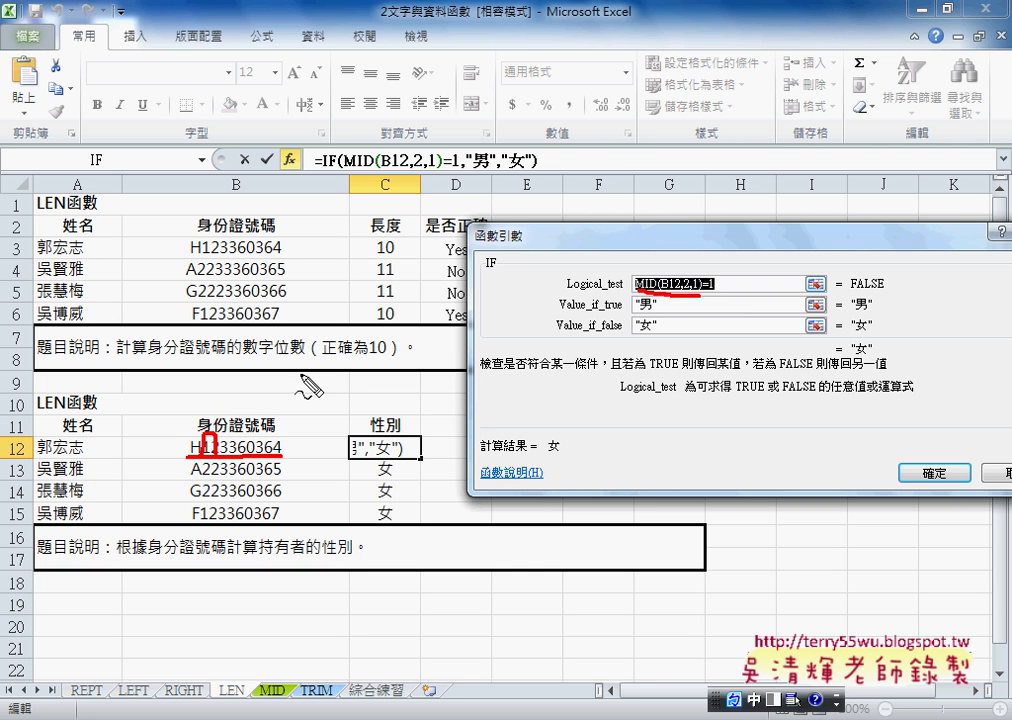
pyautogui.moveTo(297, 374); pyautogui.dragTo(297, 402)
pyautogui.moveTo(282, 358); pyautogui.dragTo(284, 378)
pyautogui.moveTo(291, 356)
pyautogui.mouseDown()
pyautogui.moveTo(292, 376)
pyautogui.moveTo(357, 377)
pyautogui.moveTo(373, 404)
pyautogui.moveTo(340, 400)
pyautogui.moveTo(324, 447)
pyautogui.mouseUp()
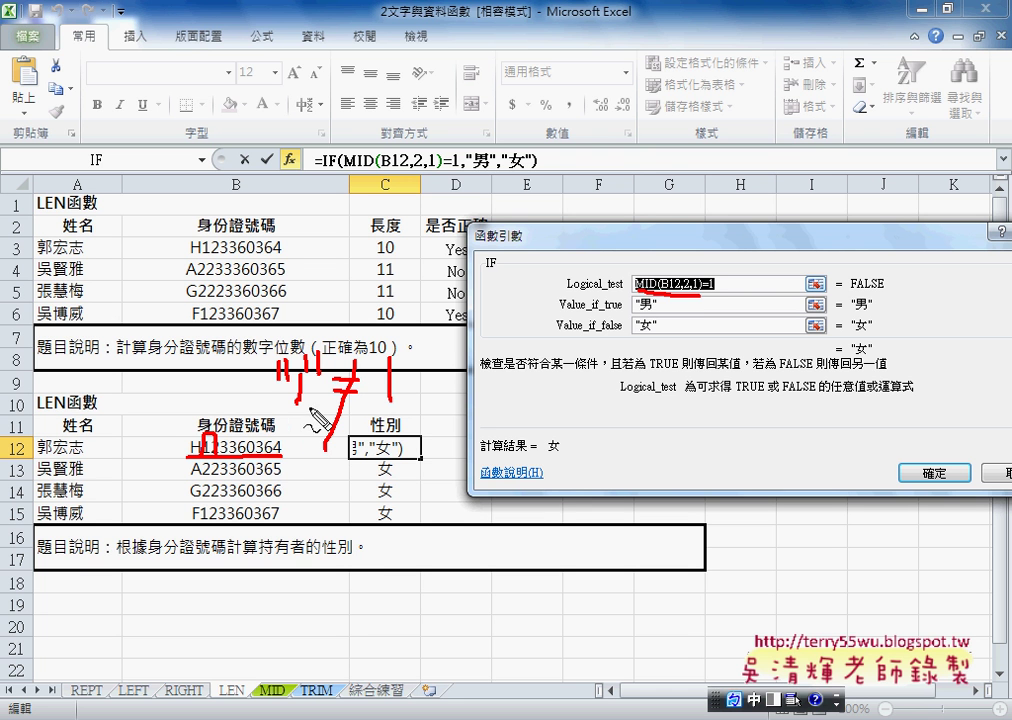
pyautogui.moveTo(305, 348); pyautogui.dragTo(298, 342)
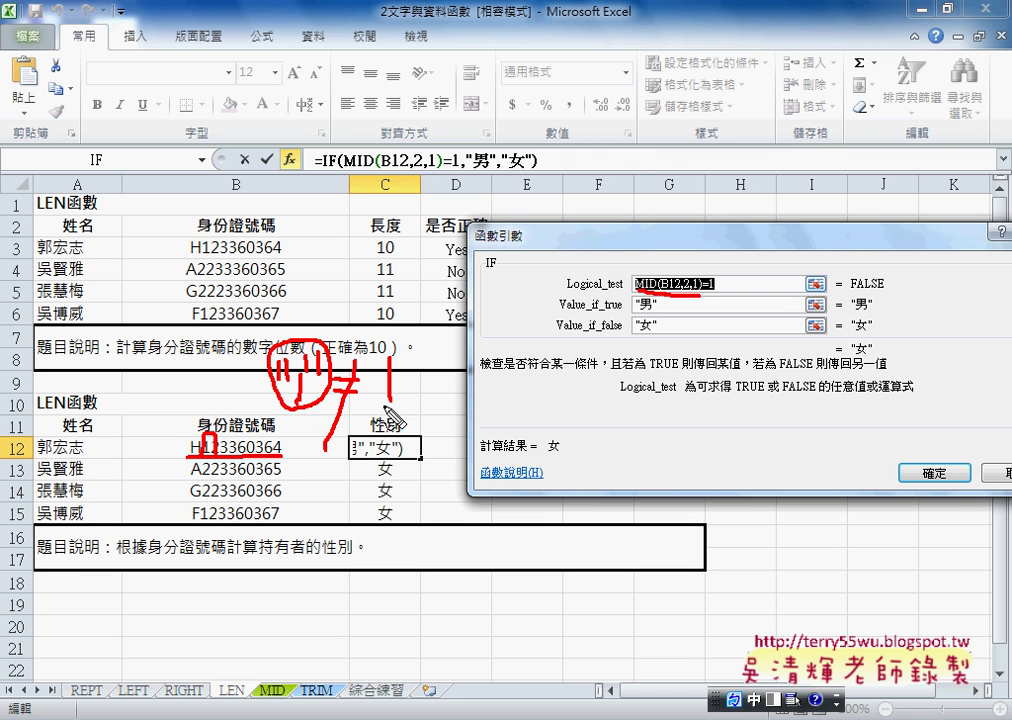
pyautogui.moveTo(390, 355)
pyautogui.mouseDown()
pyautogui.moveTo(384, 400)
pyautogui.moveTo(393, 356)
pyautogui.mouseUp()
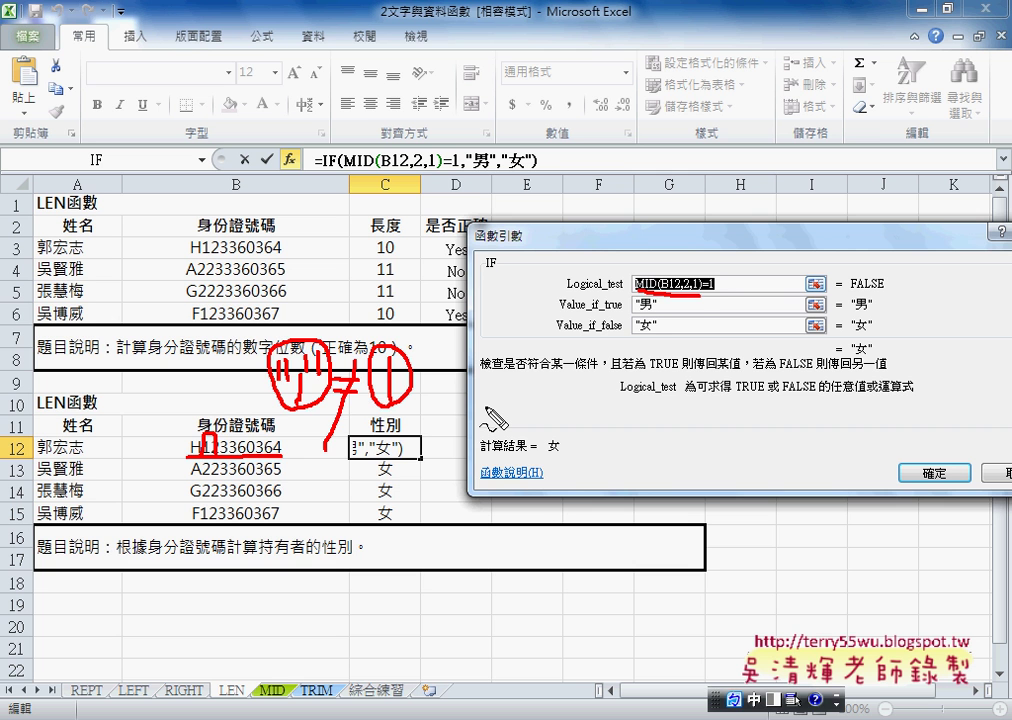
# Step: Delete the trailing 1 from the Logical_test
pyautogui.press('Escape')
pyautogui.click(713, 284)
pyautogui.press('BackSpace')
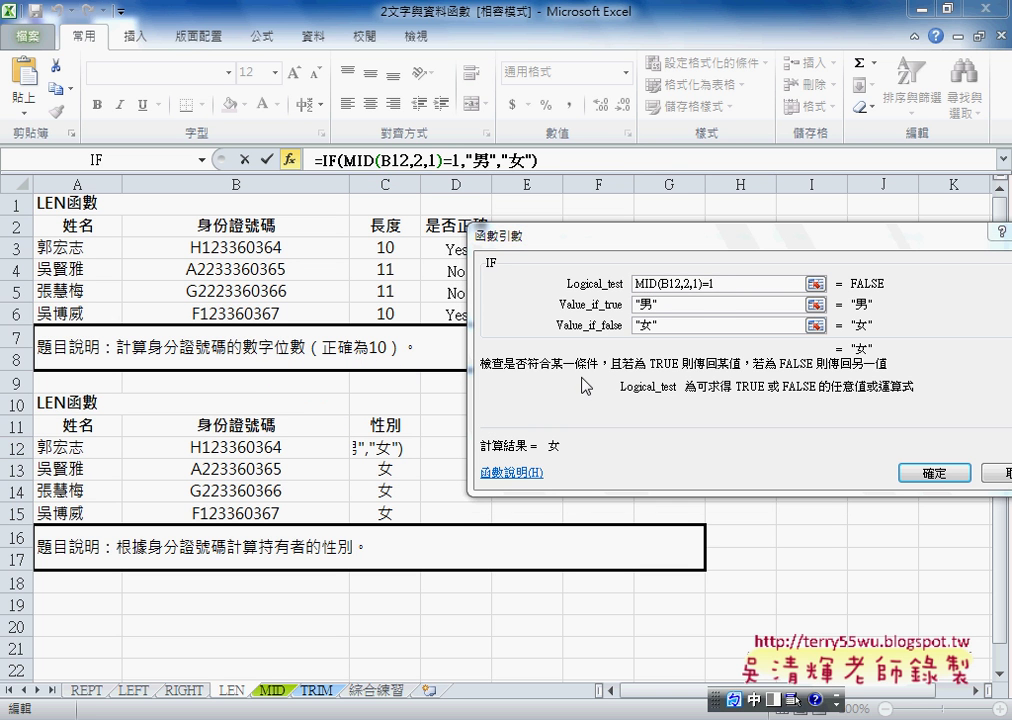
# Step: Change the test to MID(B12,2,1)="1" and fill C12:C15, giving 男, 女, 女, 男
pyautogui.write('1)=')
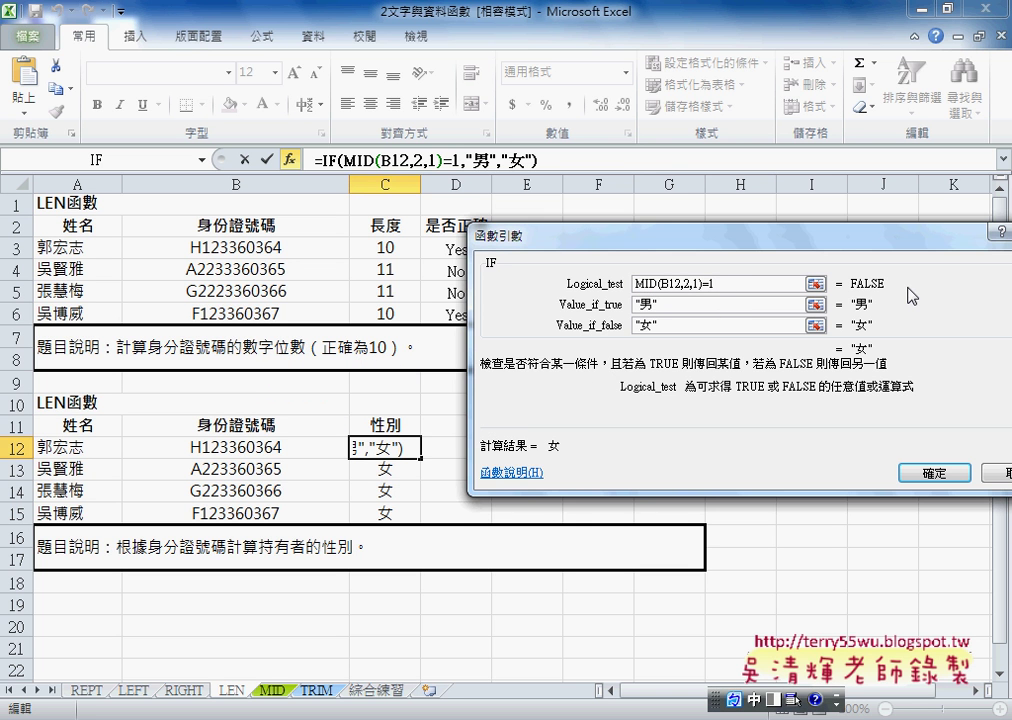
pyautogui.write('"1')
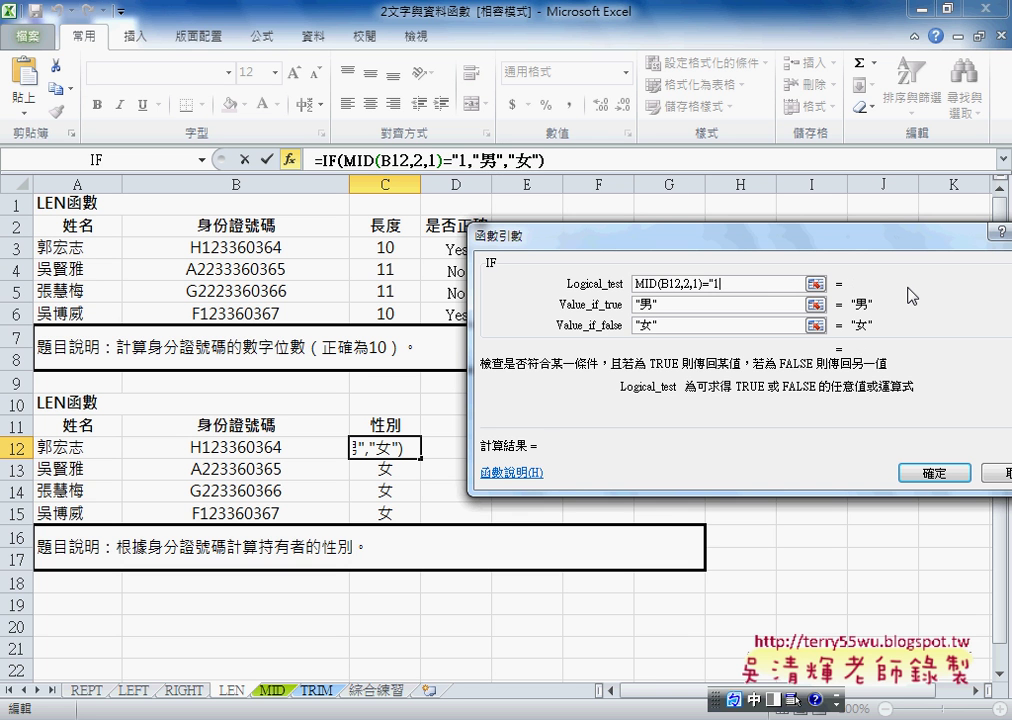
pyautogui.write('"')
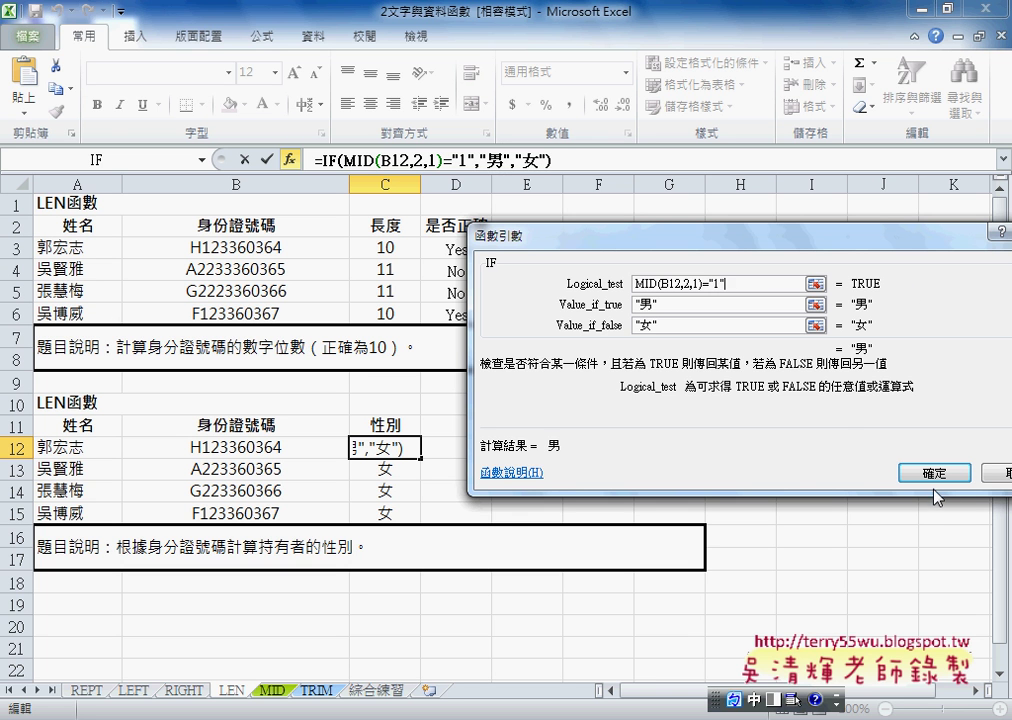
pyautogui.click(934, 473)
pyautogui.moveTo(421, 458); pyautogui.dragTo(425, 513)
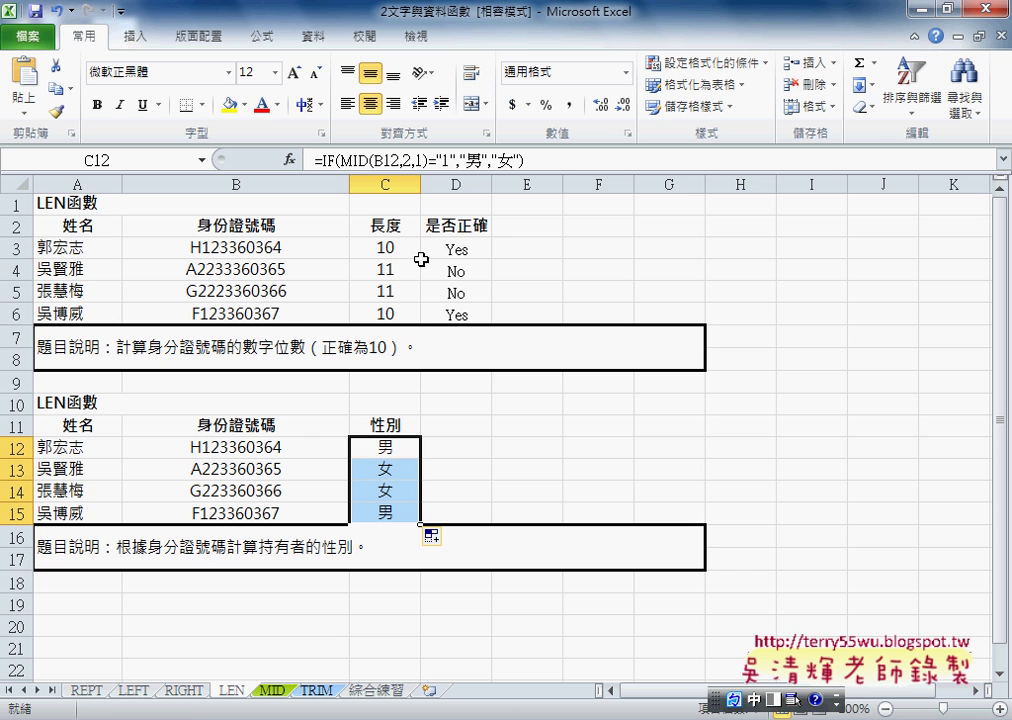
pyautogui.doubleClick(437, 160)
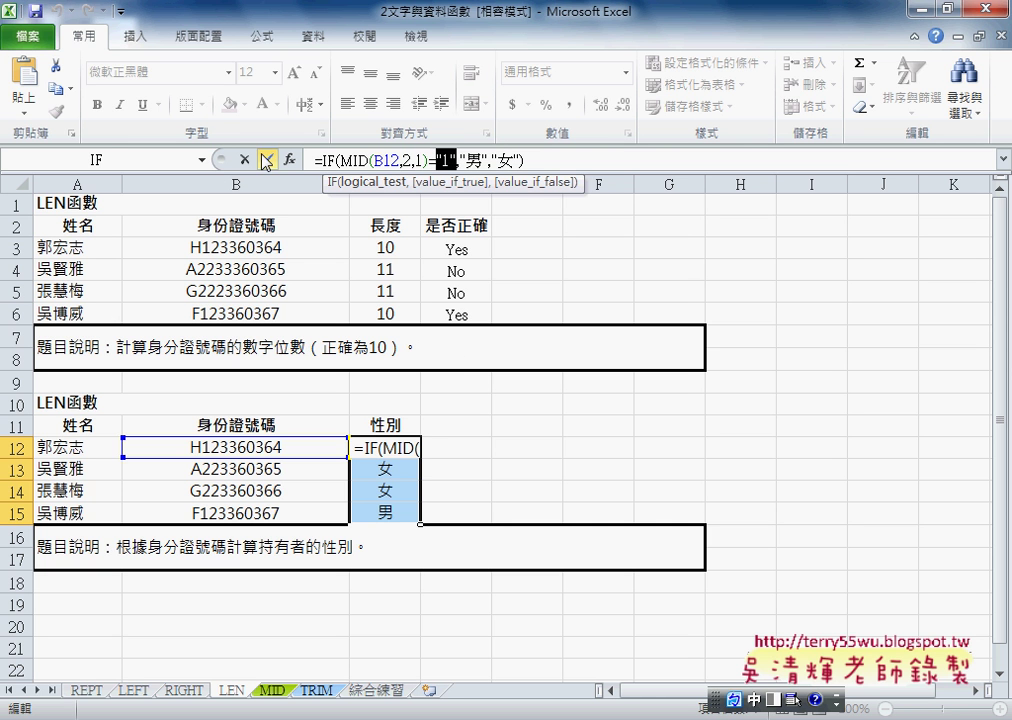
pyautogui.press('Return')
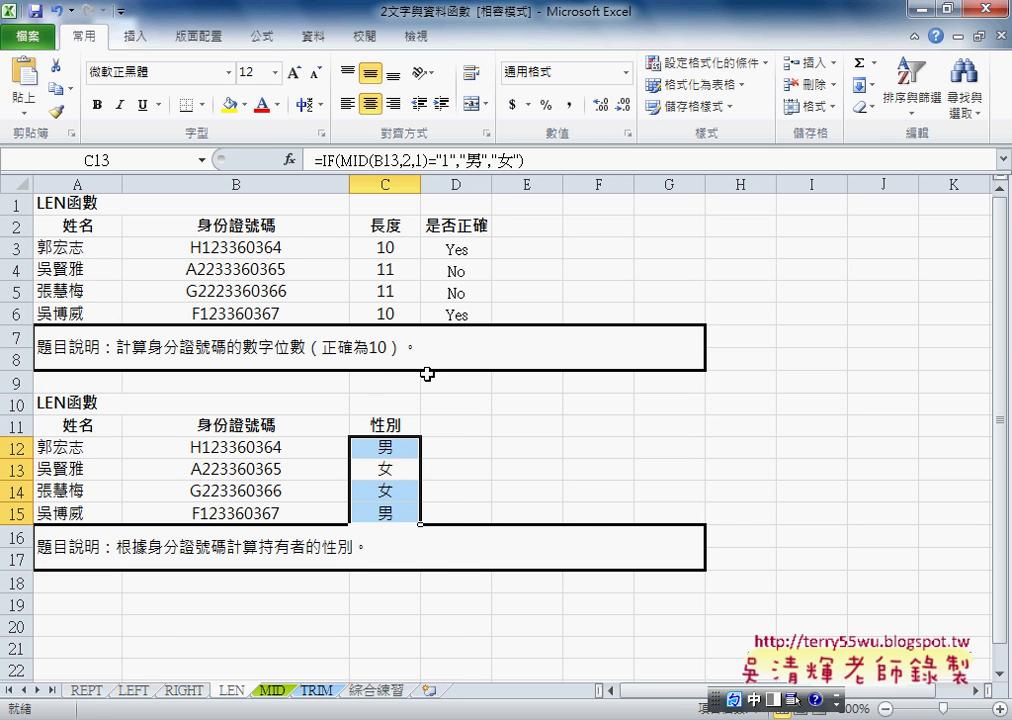
# Step: Go to the 綜合練習 sheet and widen the 手機 column E
pyautogui.click(84, 690)
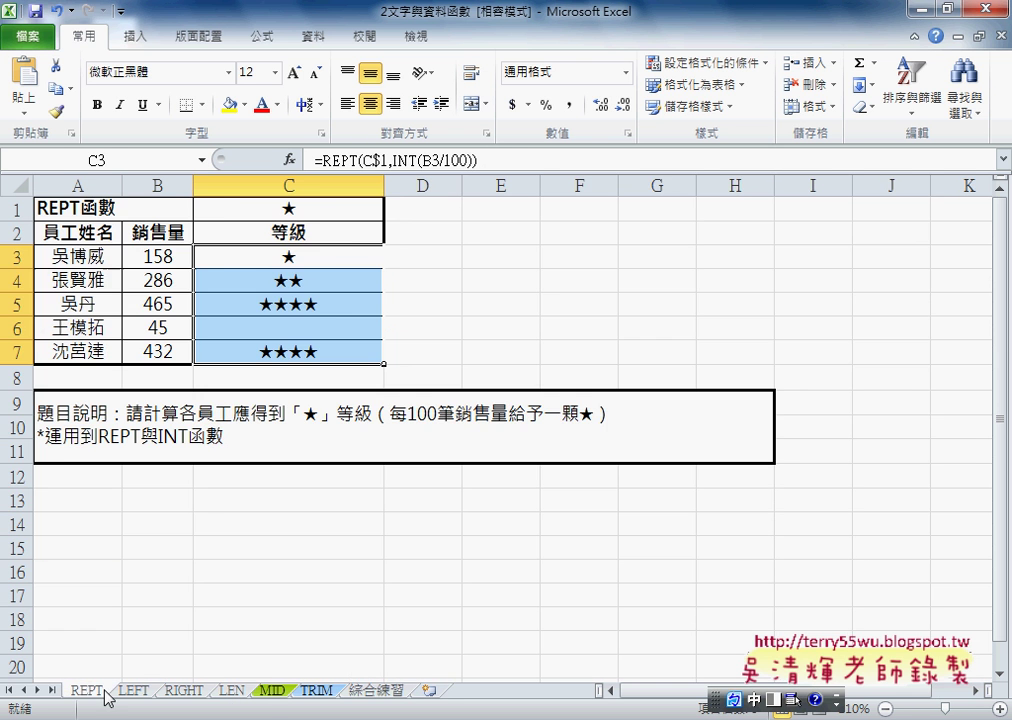
pyautogui.click(229, 692)
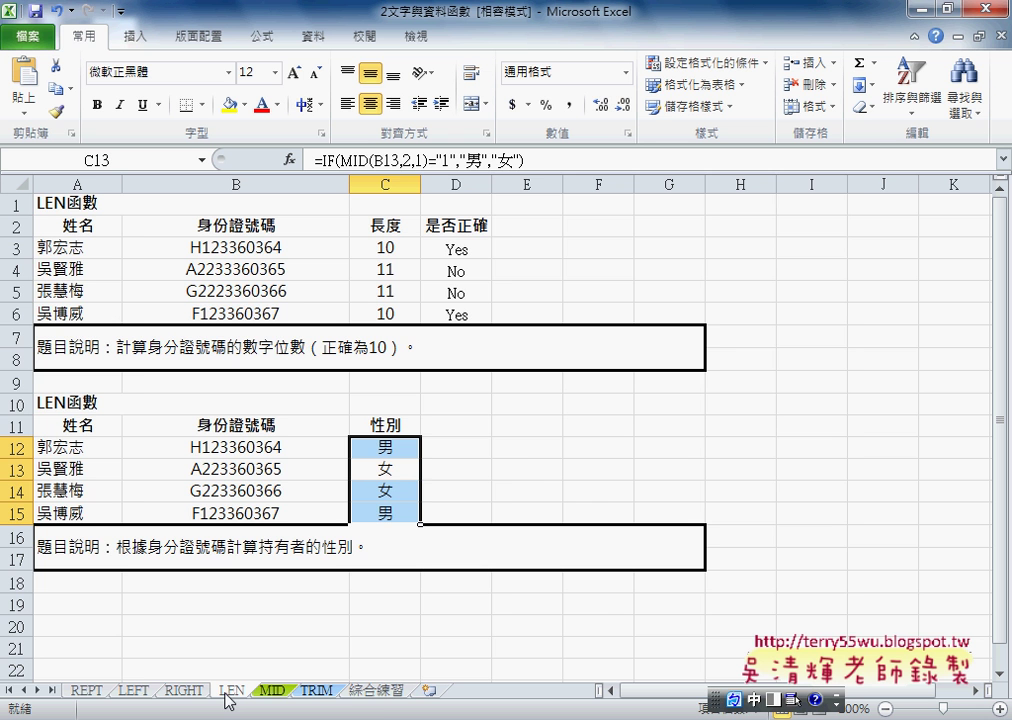
pyautogui.click(384, 692)
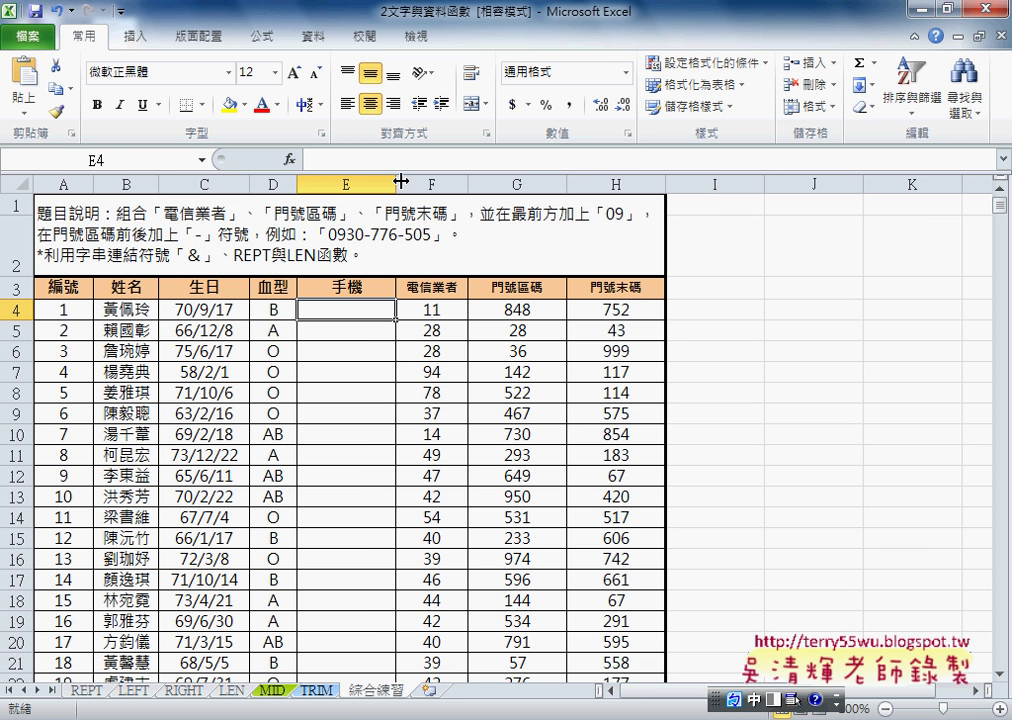
pyautogui.moveTo(400, 181); pyautogui.dragTo(440, 181)
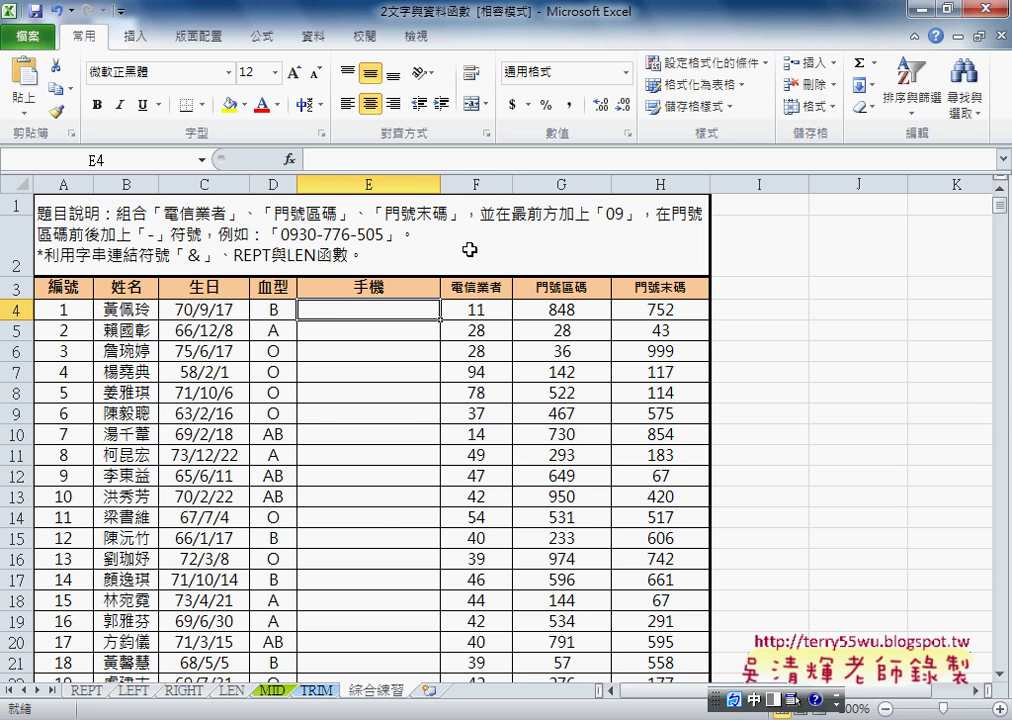
pyautogui.click(87, 691)
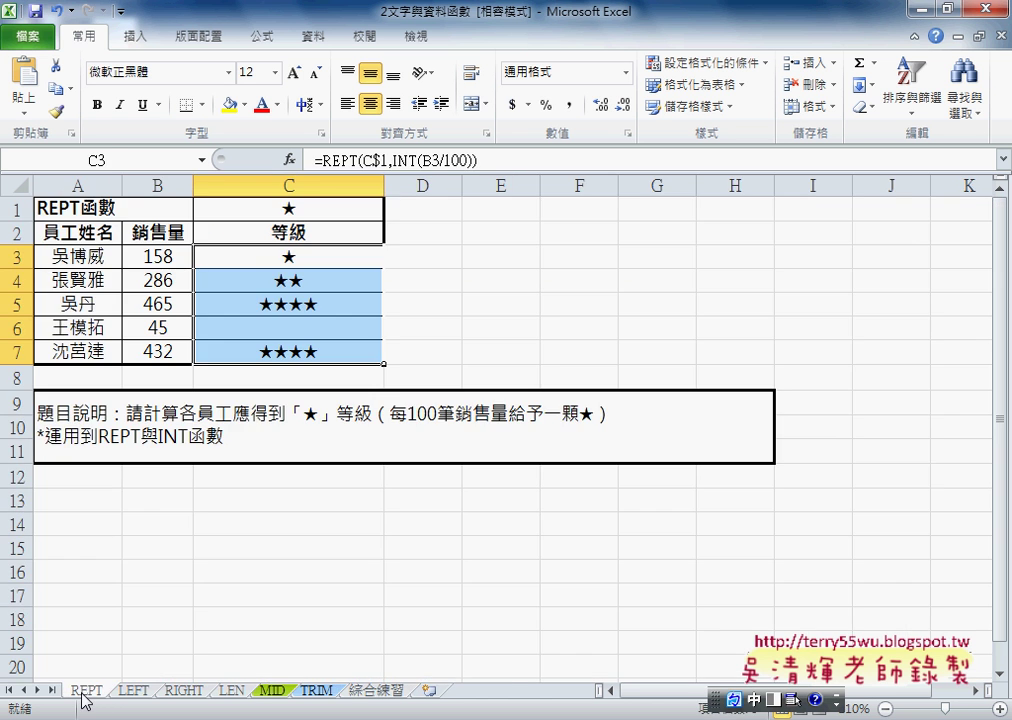
pyautogui.click(228, 692)
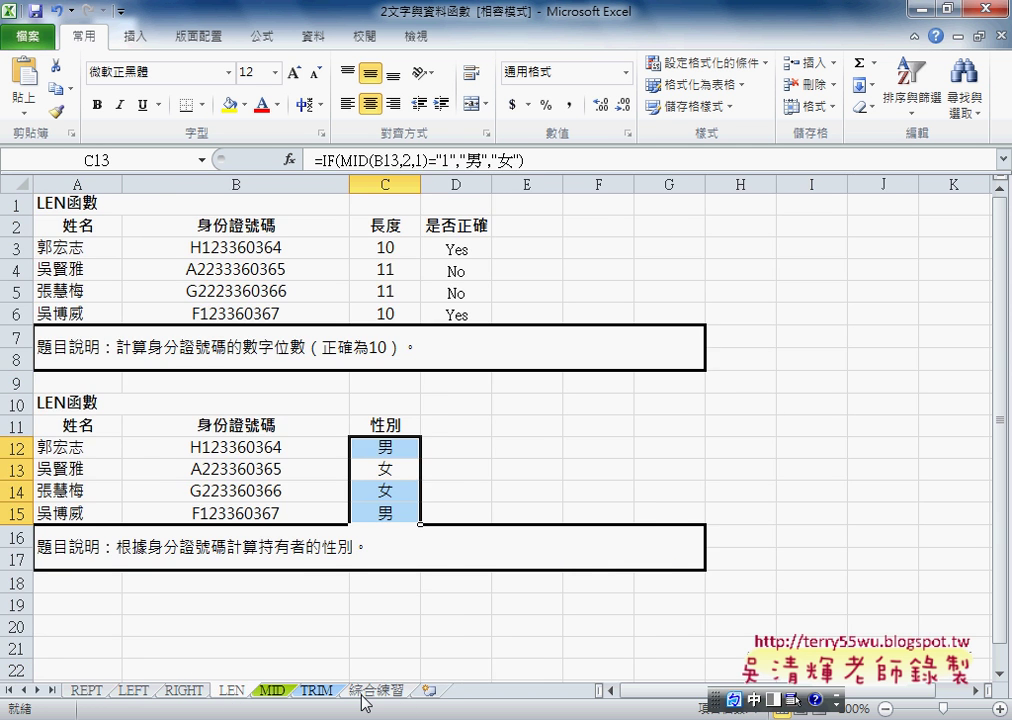
pyautogui.click(363, 695)
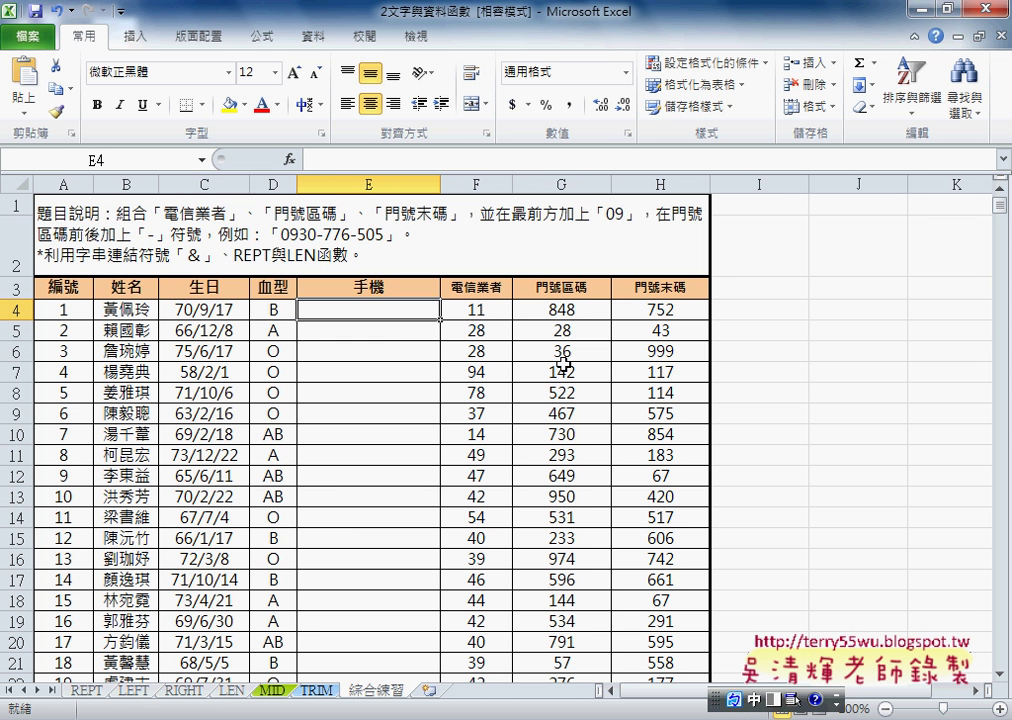
pyautogui.click(561, 309)
# Step: Edit G4 to 84 and H4 to 7 in row 4 of the phone-number exercise
pyautogui.press('F2')
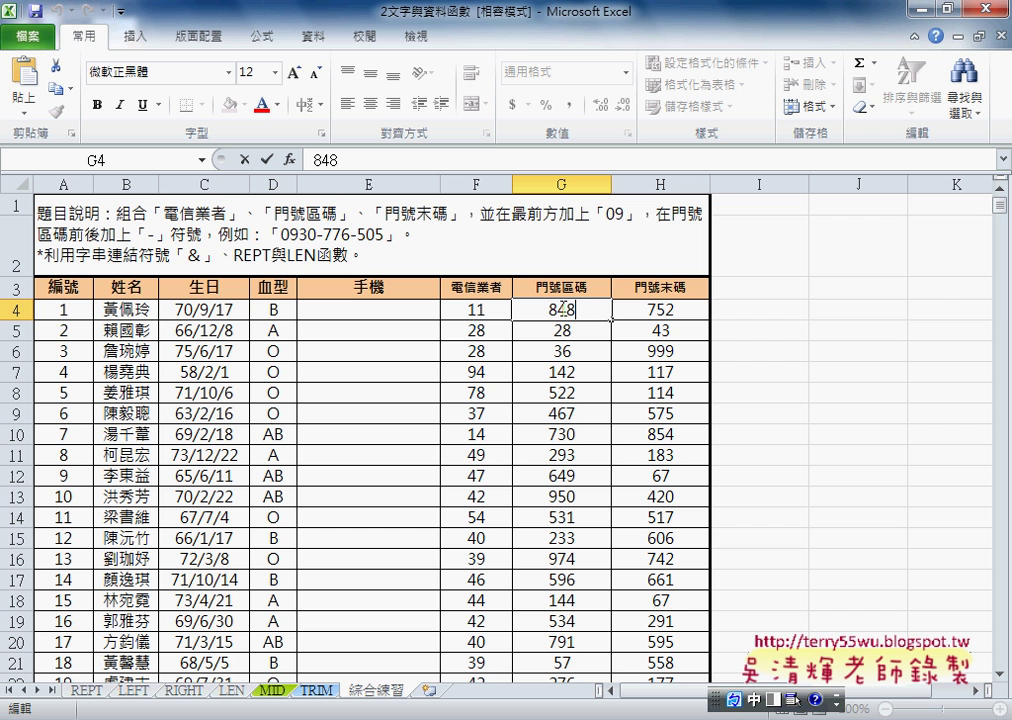
pyautogui.press('BackSpace')
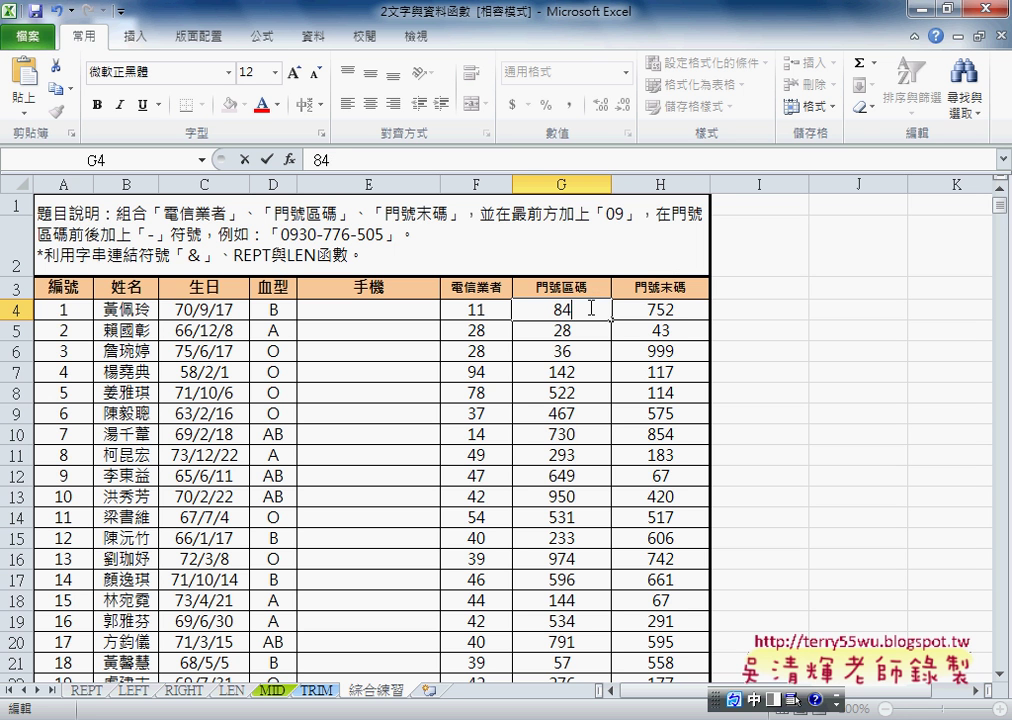
pyautogui.doubleClick(652, 309)
pyautogui.moveTo(651, 309); pyautogui.dragTo(686, 309)
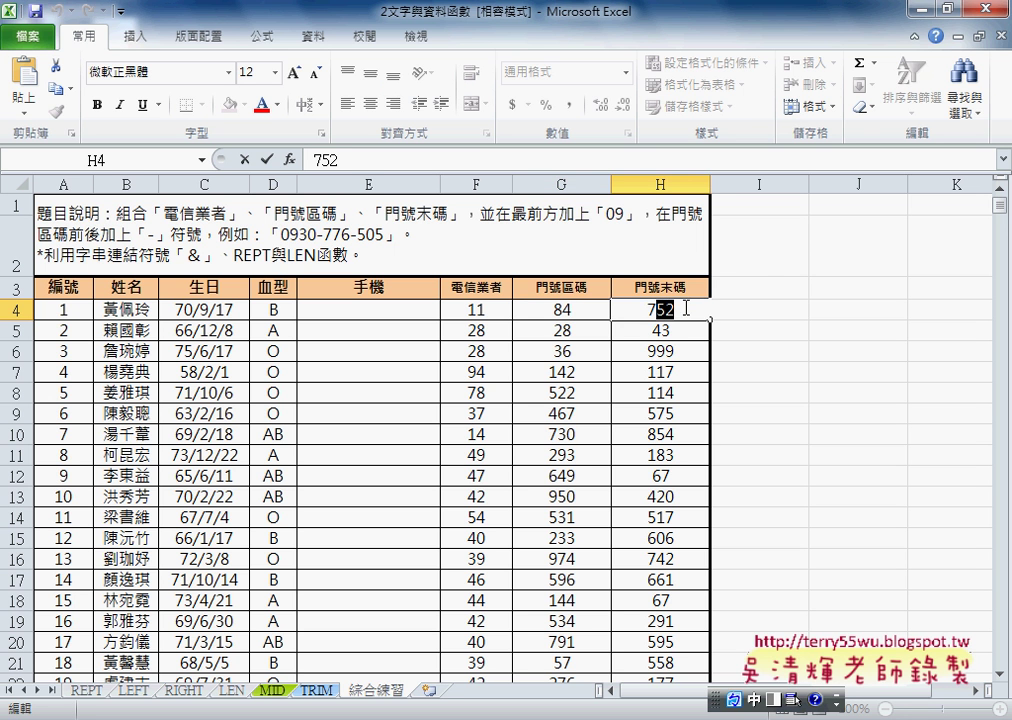
pyautogui.press('BackSpace')
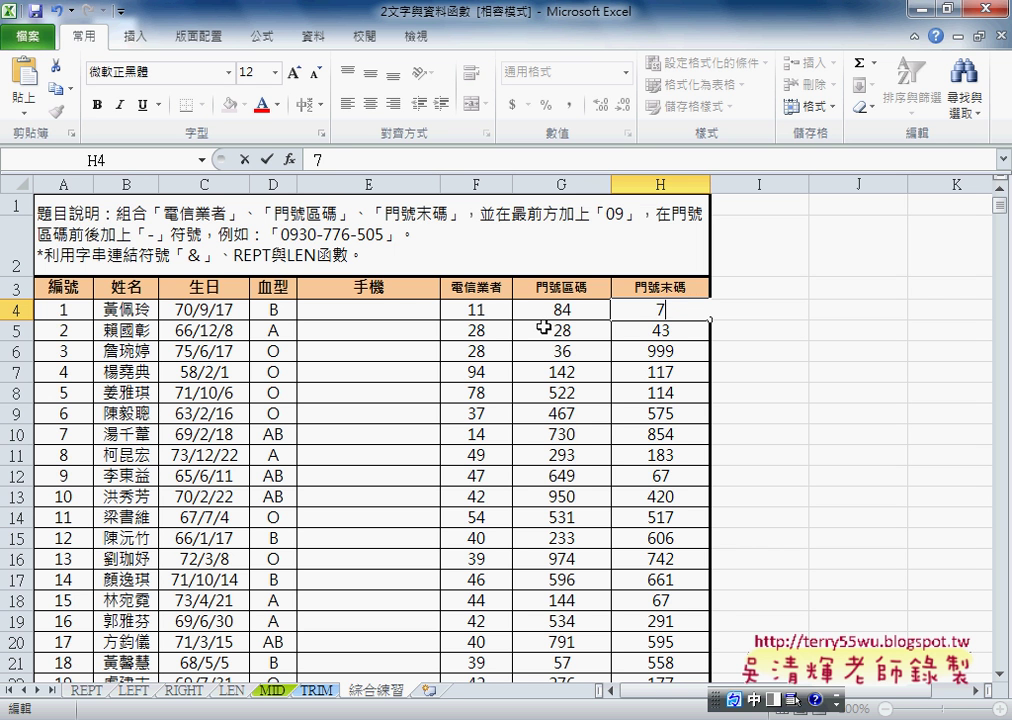
pyautogui.click(490, 313)
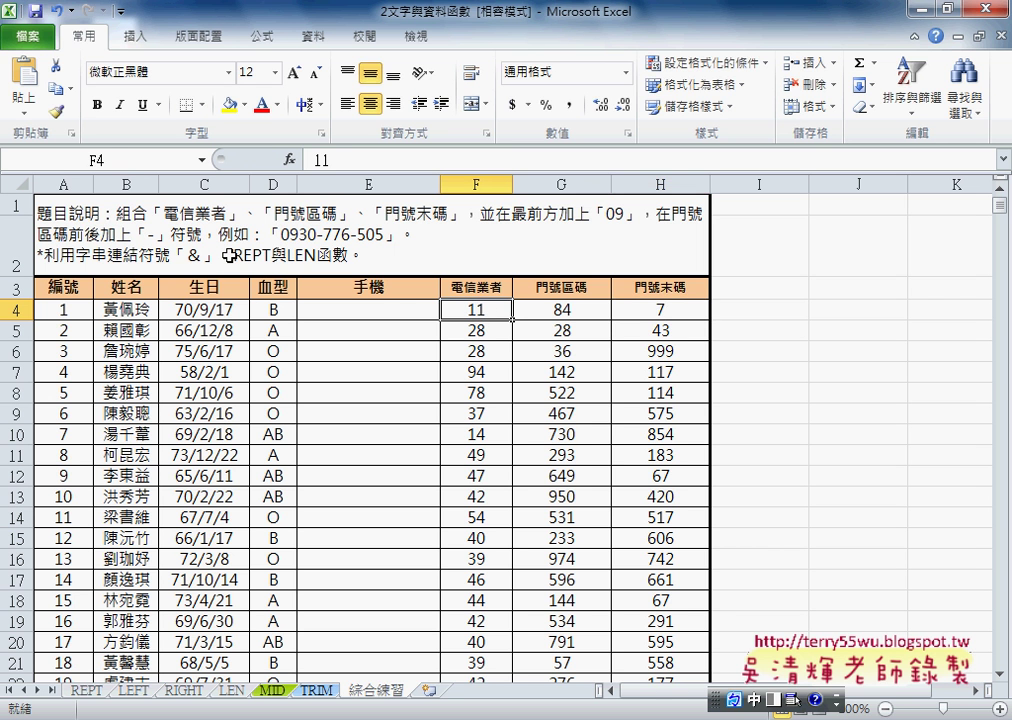
pyautogui.click(349, 312)
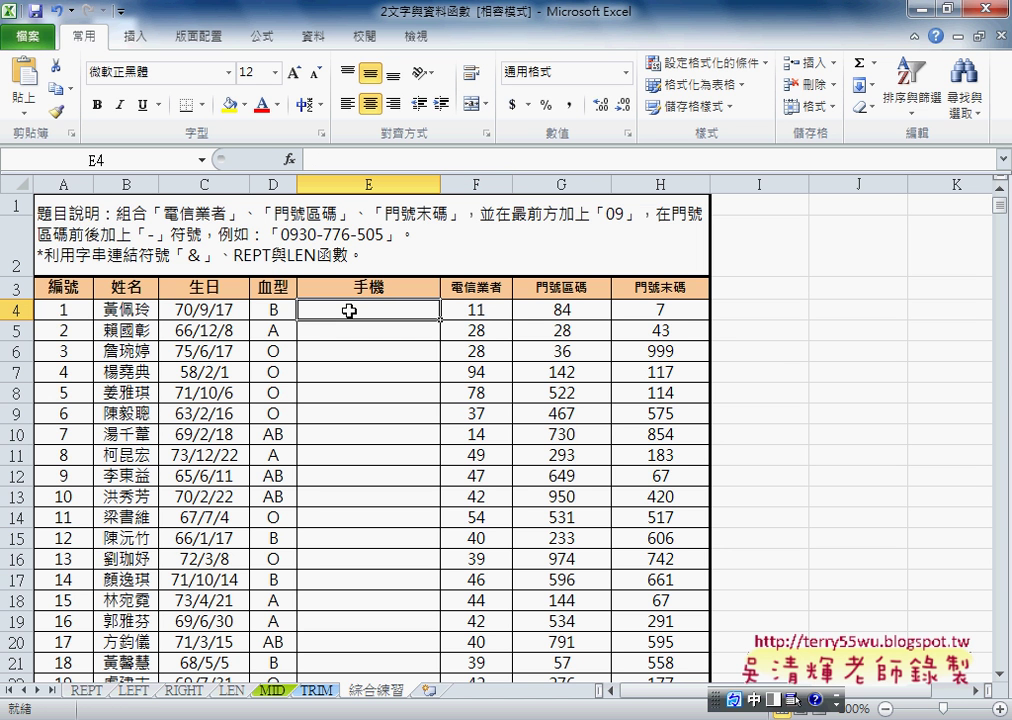